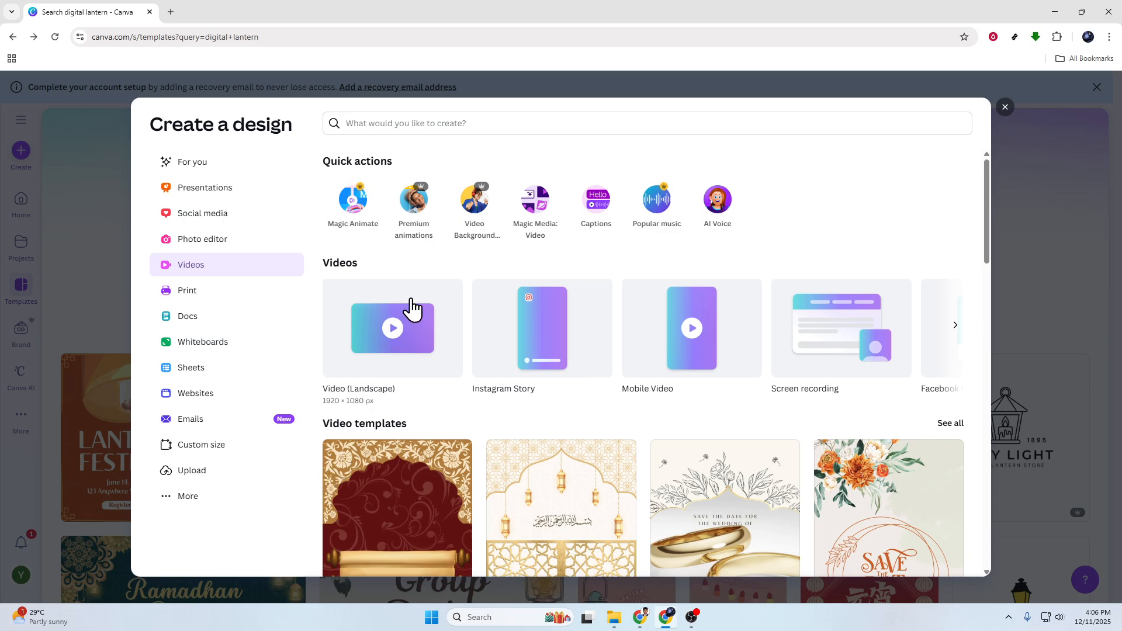
# Search the design types for "T SHIRTS" and create a new blank T-Shirt design.
pyautogui.click(415, 125)
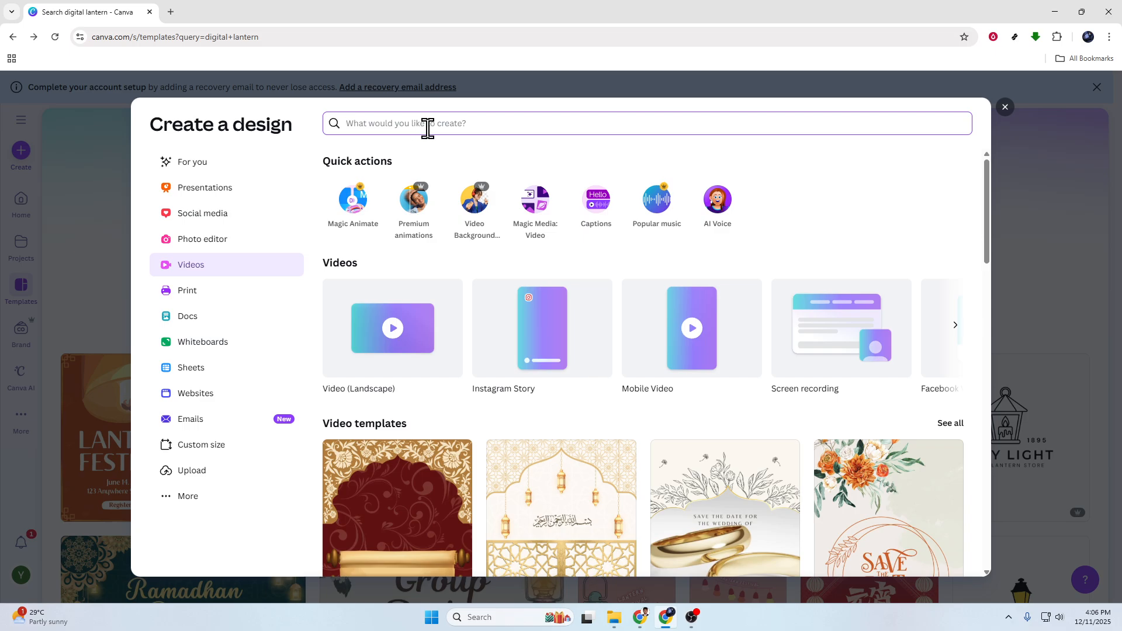
pyautogui.write('T SH')
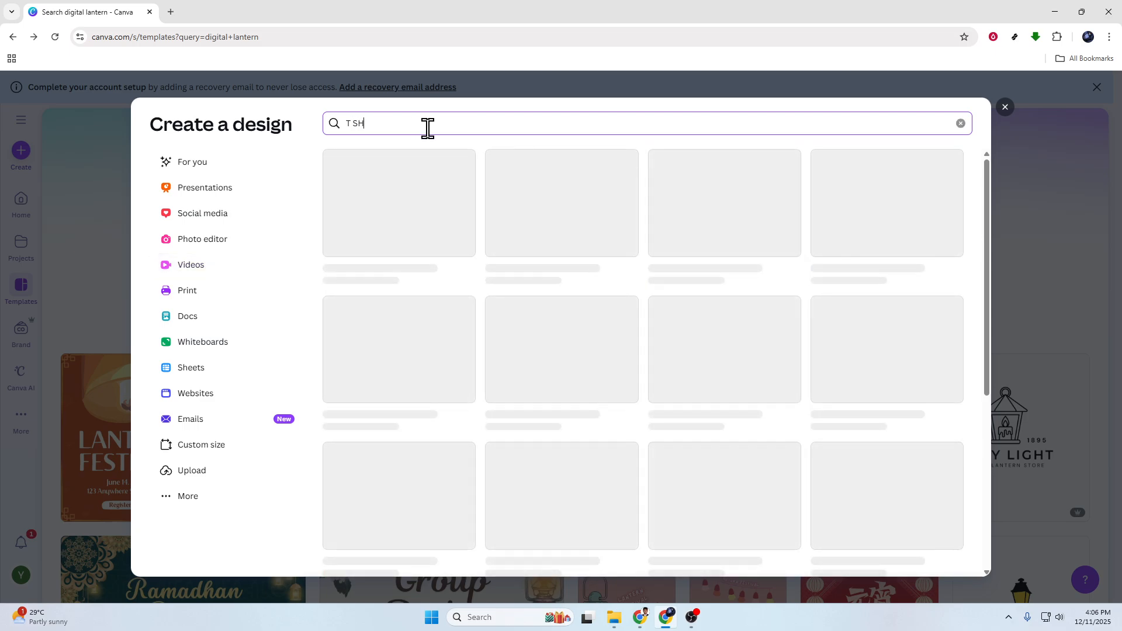
pyautogui.write('IRTS')
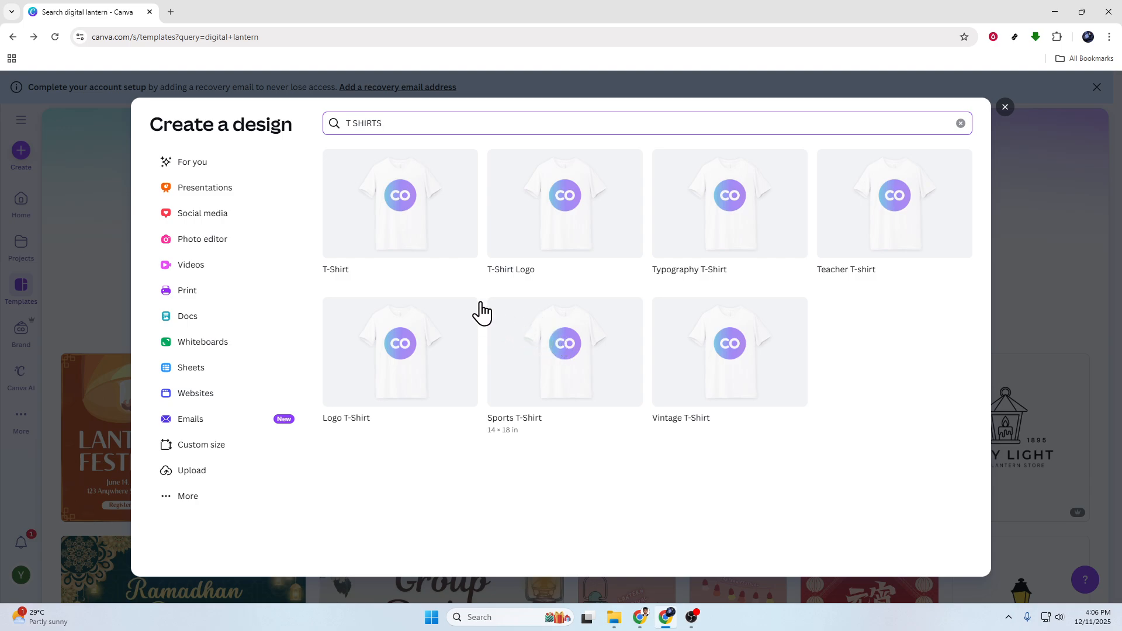
pyautogui.click(402, 212)
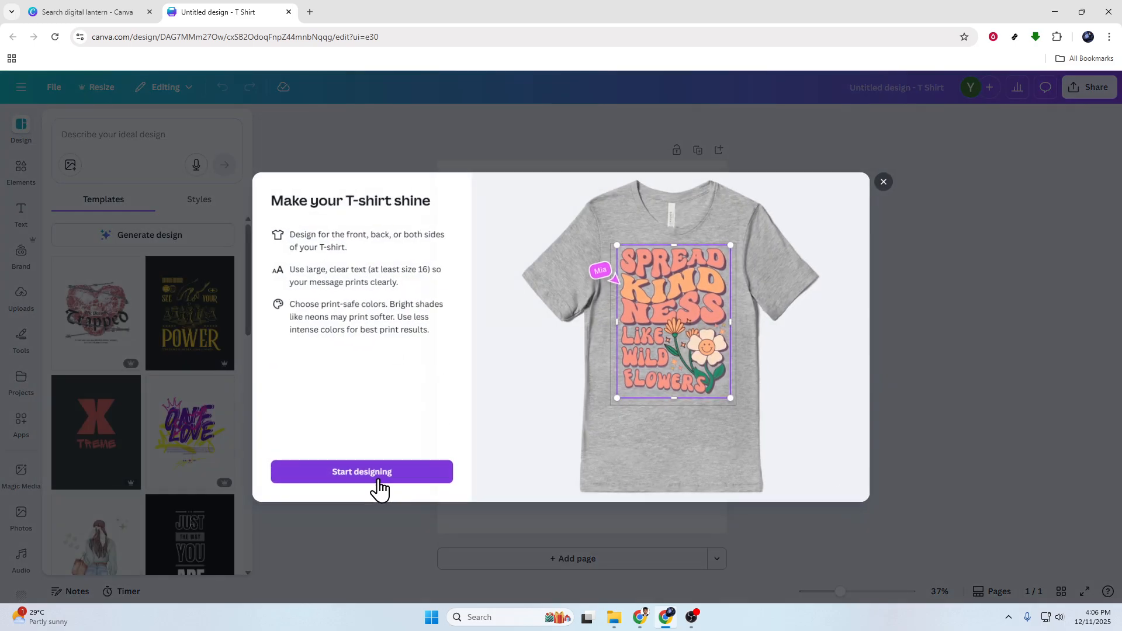
pyautogui.click(378, 483)
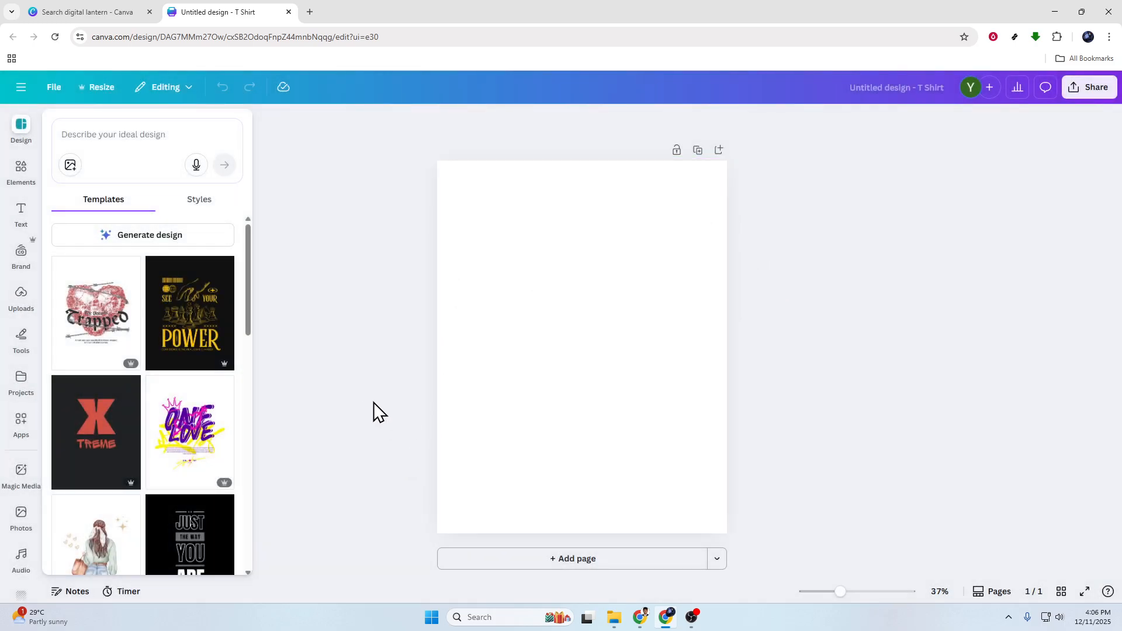
# Search the templates for "tshirts" and apply the red-and-black samurai template to the page.
pyautogui.click(119, 134)
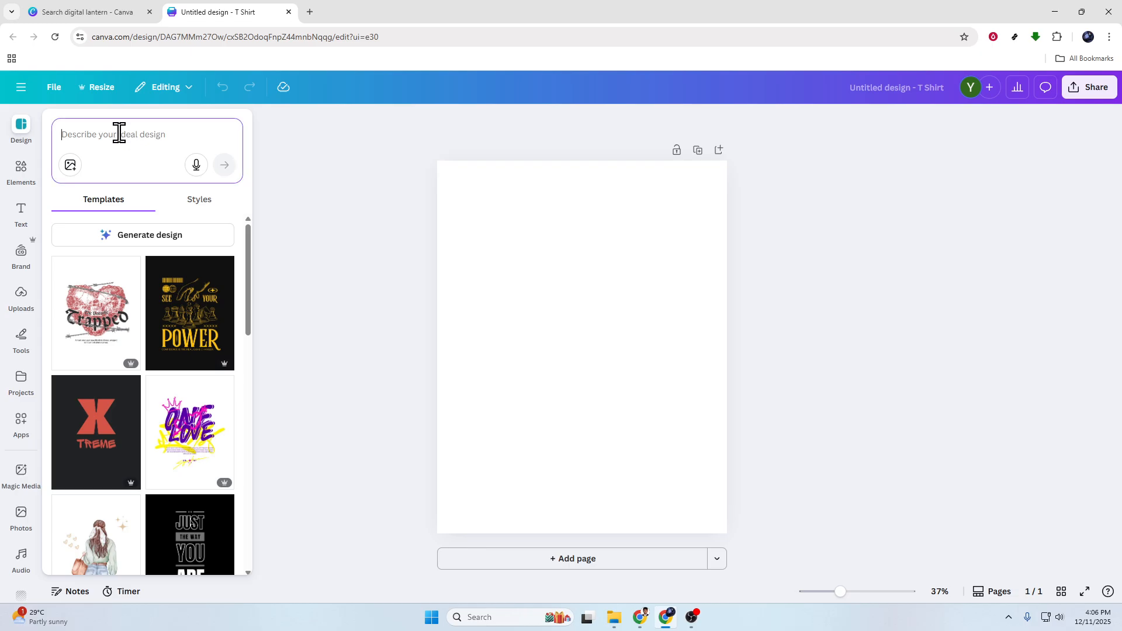
pyautogui.write('tshirts')
pyautogui.press('Return')
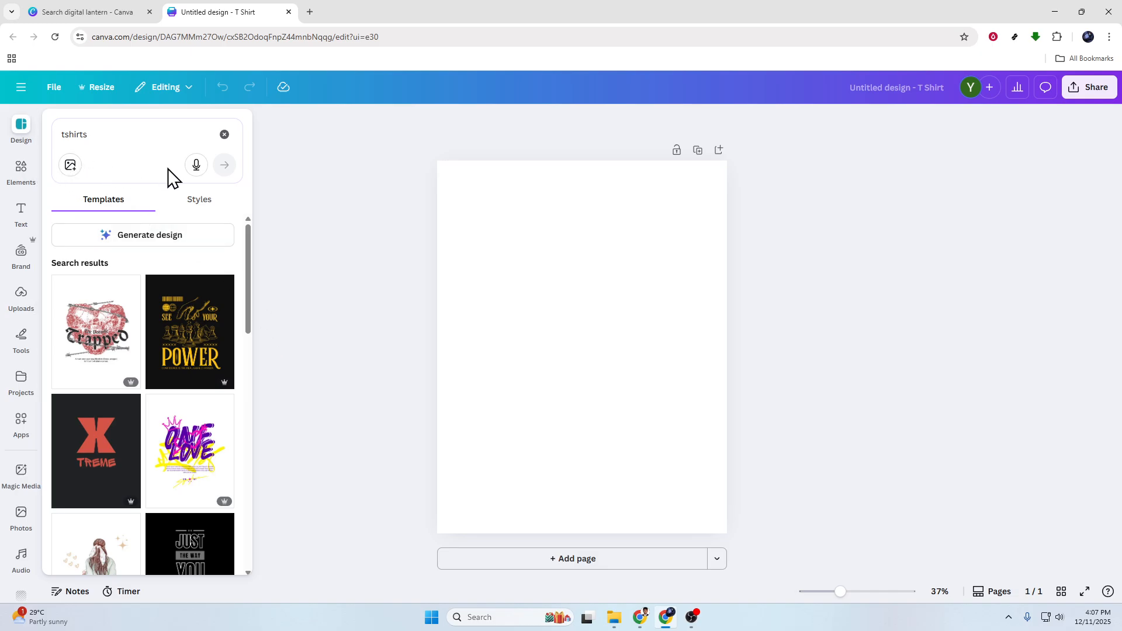
pyautogui.scroll(-4, 160, 404)
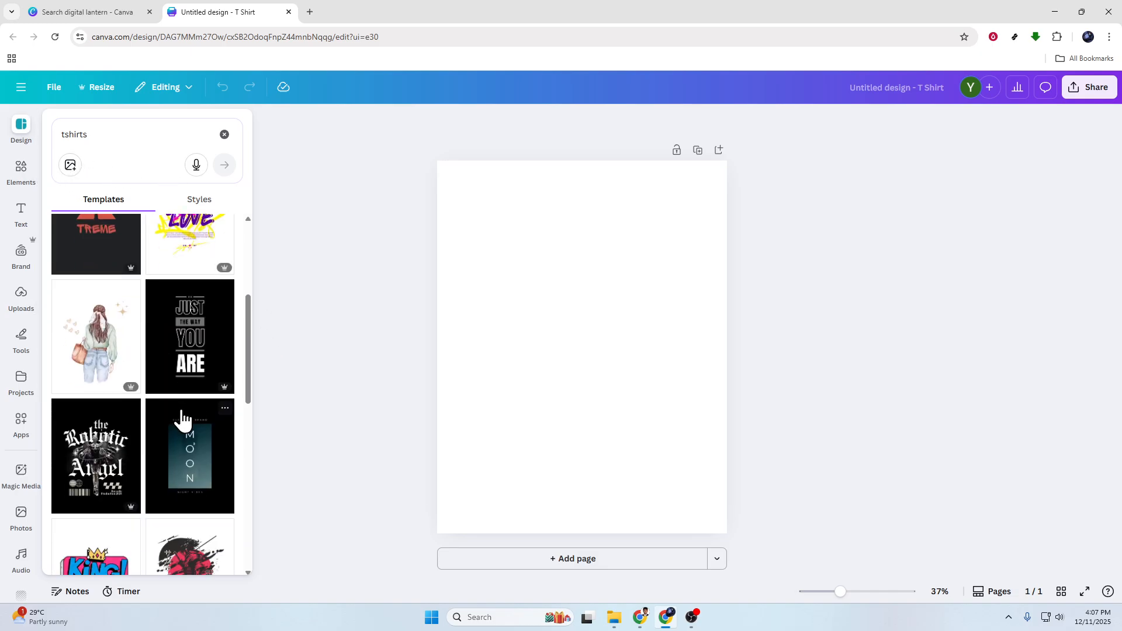
pyautogui.scroll(-4, 182, 420)
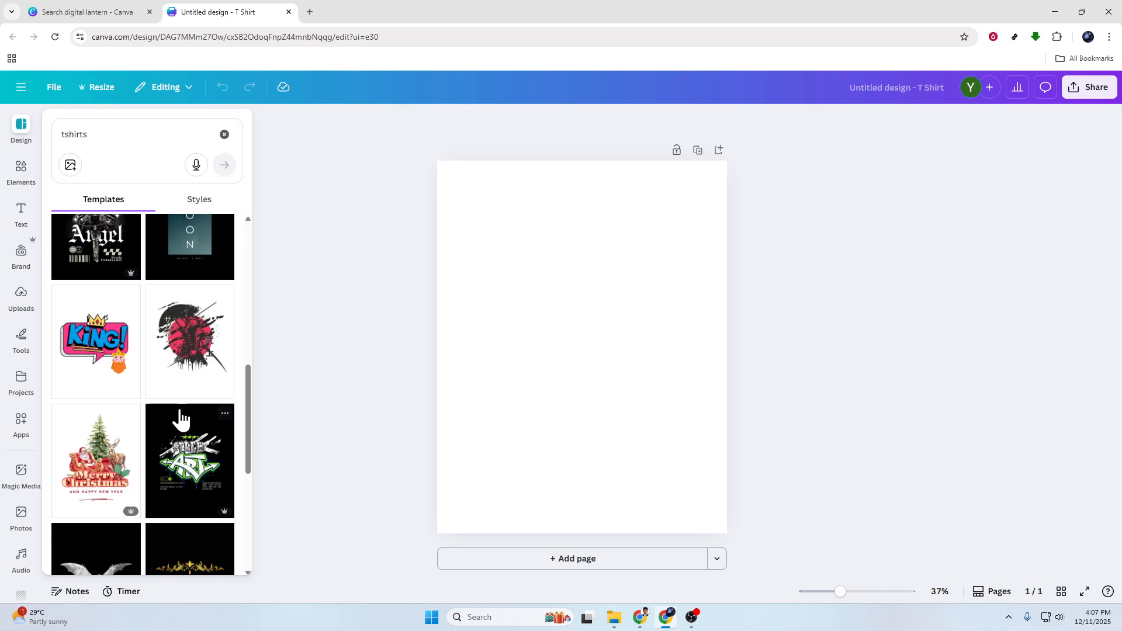
pyautogui.click(185, 340)
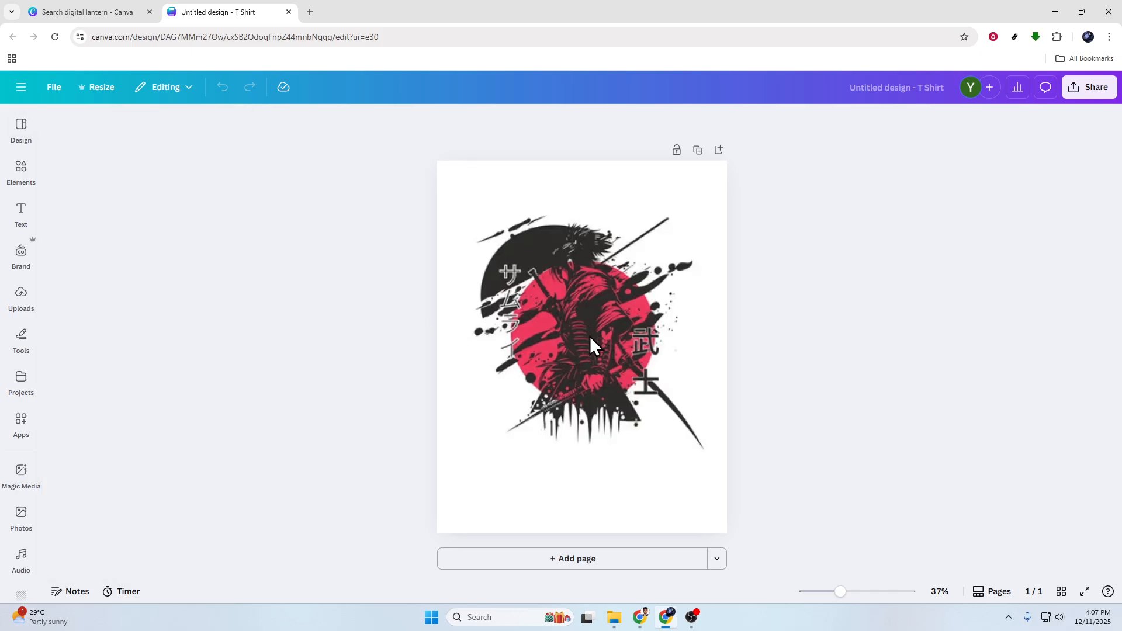
pyautogui.click(613, 318)
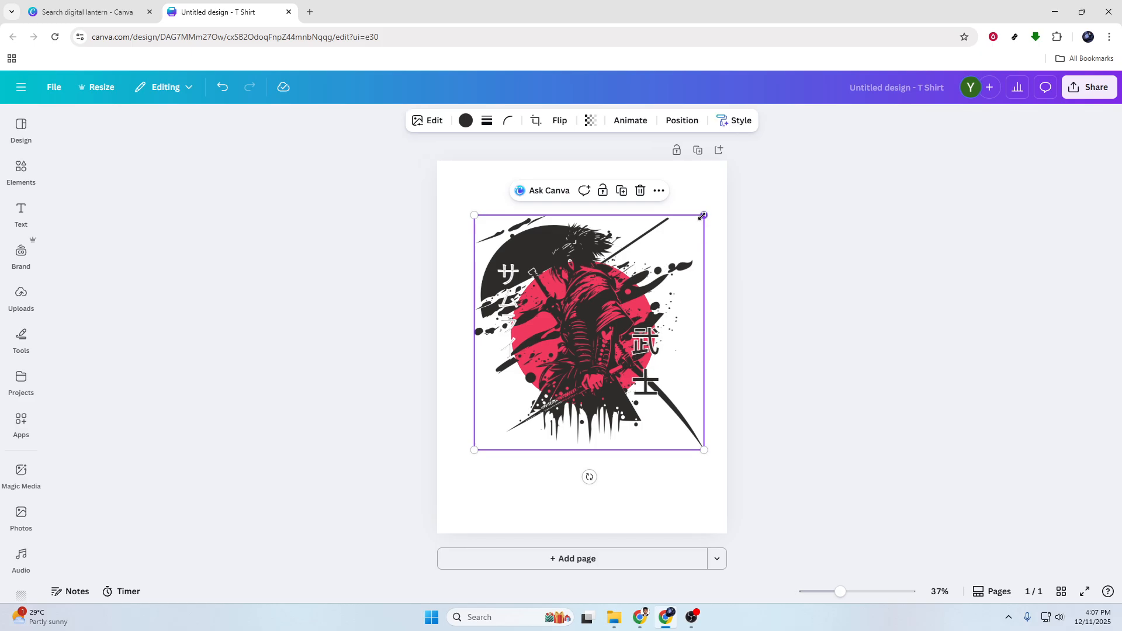
pyautogui.click(9, 178)
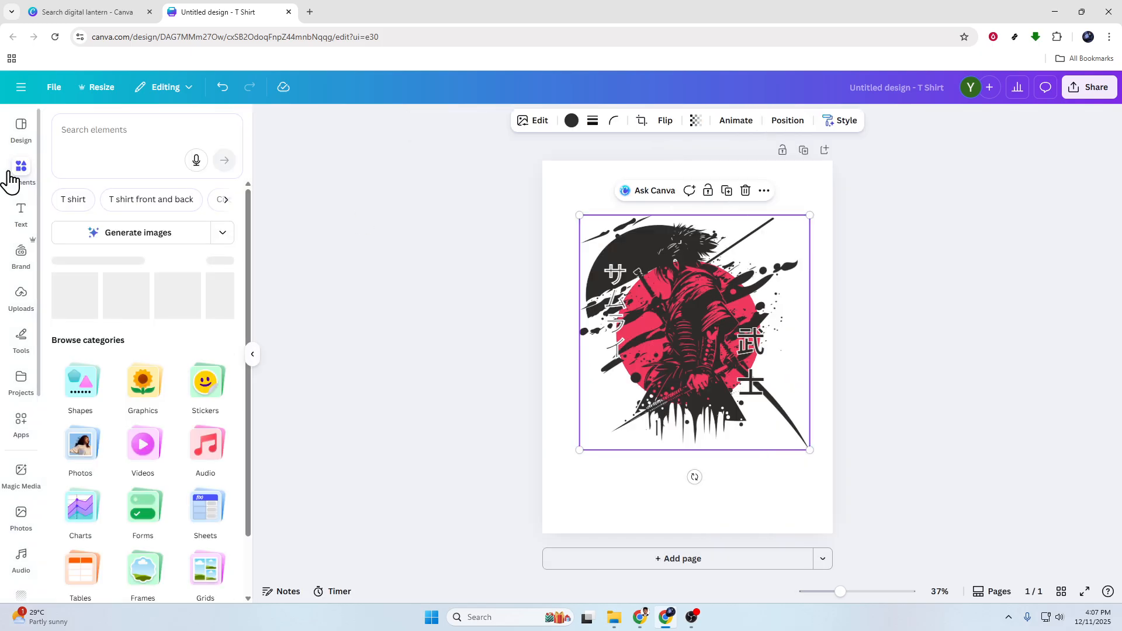
pyautogui.click(959, 398)
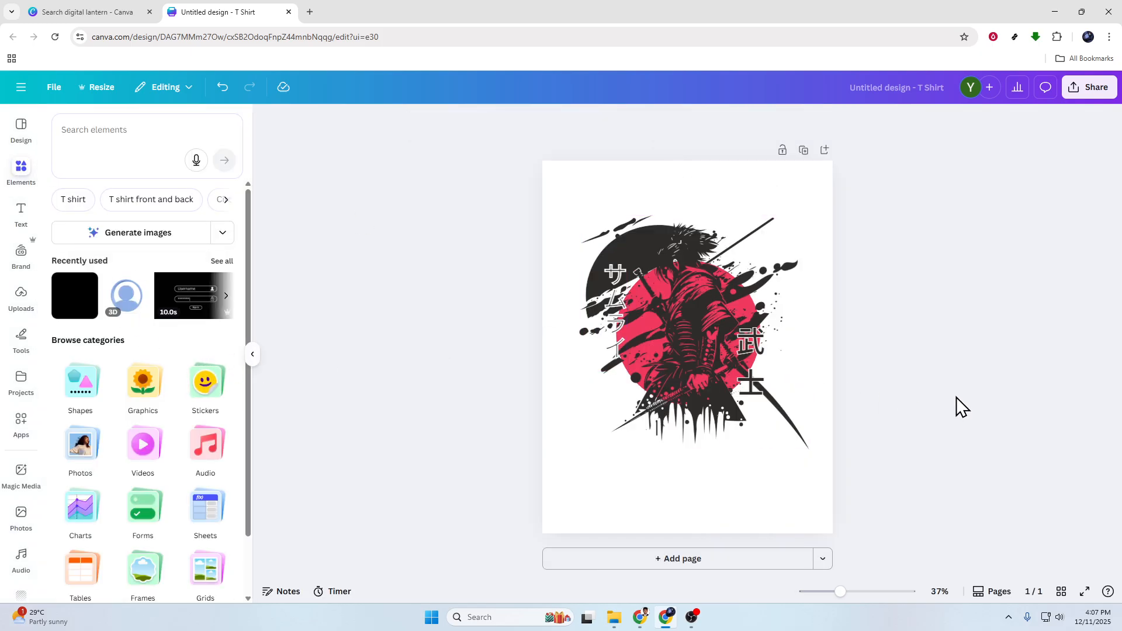
pyautogui.click(716, 338)
pyautogui.moveTo(698, 328); pyautogui.dragTo(559, 199)
pyautogui.hotkey('ctrl', 'z')
# Enlarge the samurai artwork slightly and reposition it near the centre of the page.
pyautogui.click(897, 446)
pyautogui.moveTo(809, 215); pyautogui.dragTo(834, 190)
pyautogui.moveTo(729, 261); pyautogui.dragTo(720, 272)
pyautogui.click(876, 293)
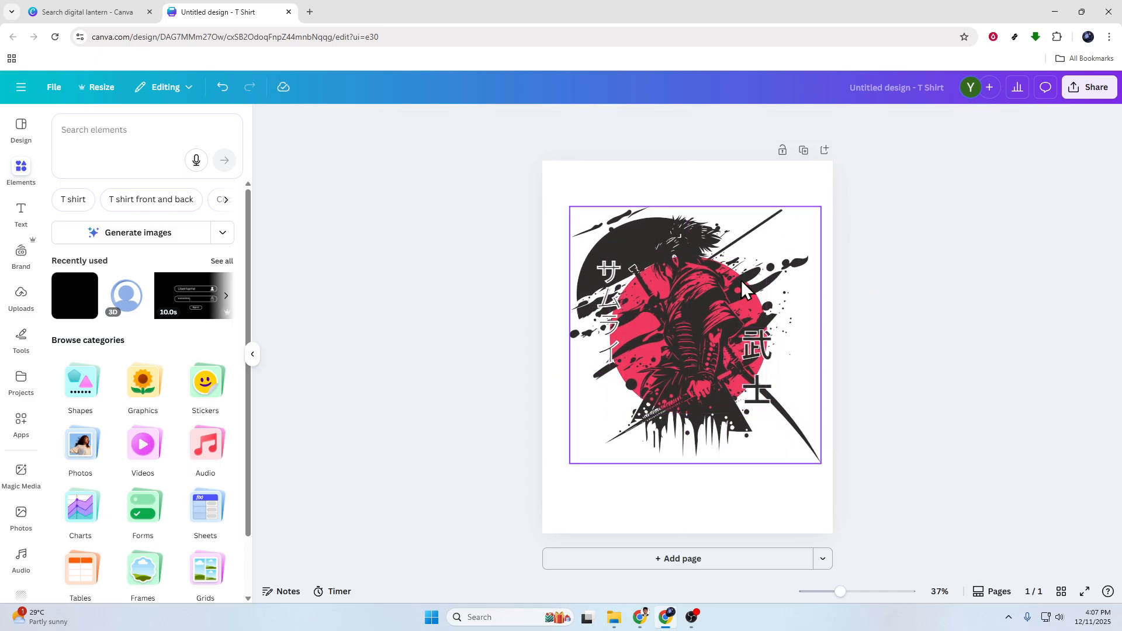
pyautogui.click(253, 354)
# Add a text box, enlarge it to a font size of about 65.9, and place it below the samurai artwork.
pyautogui.press('t')
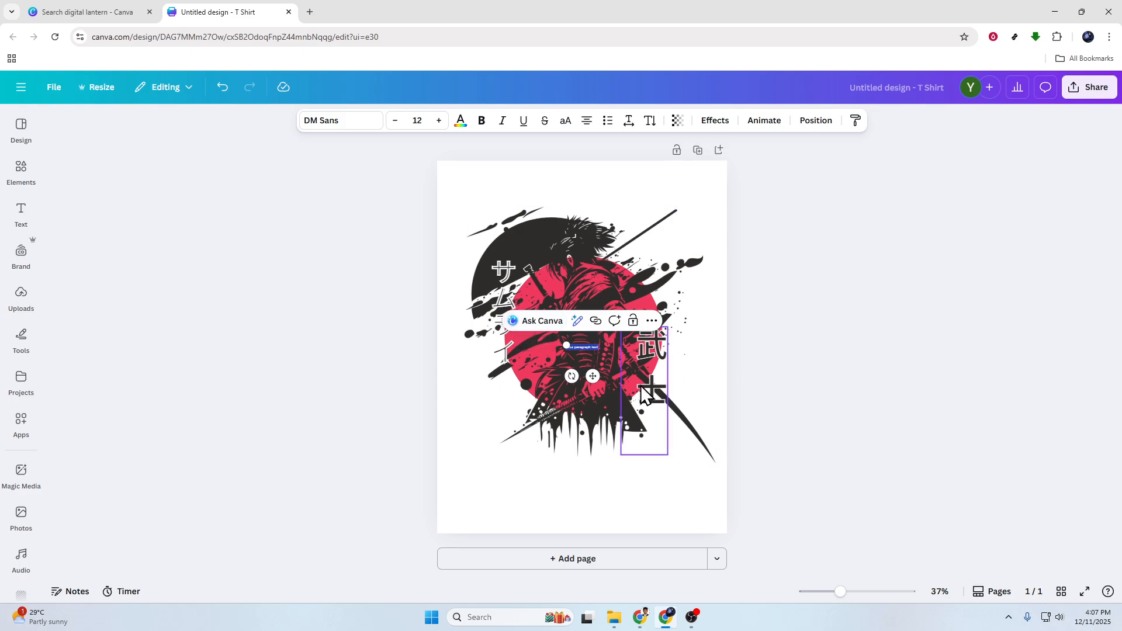
pyautogui.moveTo(596, 342); pyautogui.dragTo(737, 310)
pyautogui.click(804, 353)
pyautogui.moveTo(674, 347); pyautogui.dragTo(608, 468)
# Make the new text bold and colour it with the dark charcoal document color.
pyautogui.click(482, 121)
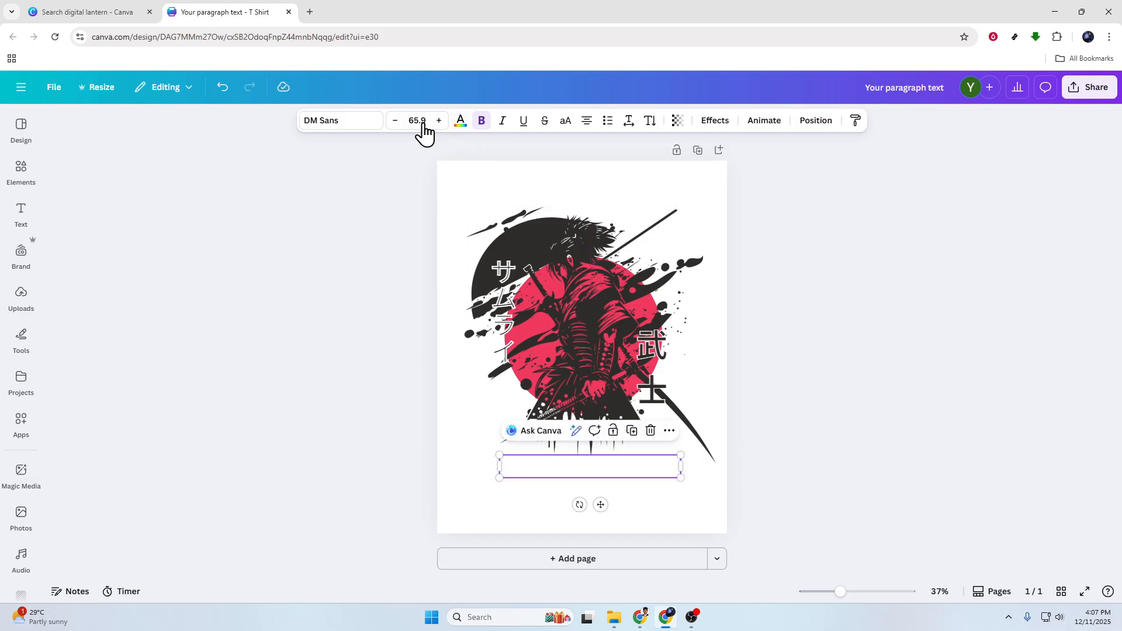
pyautogui.click(460, 123)
pyautogui.click(117, 212)
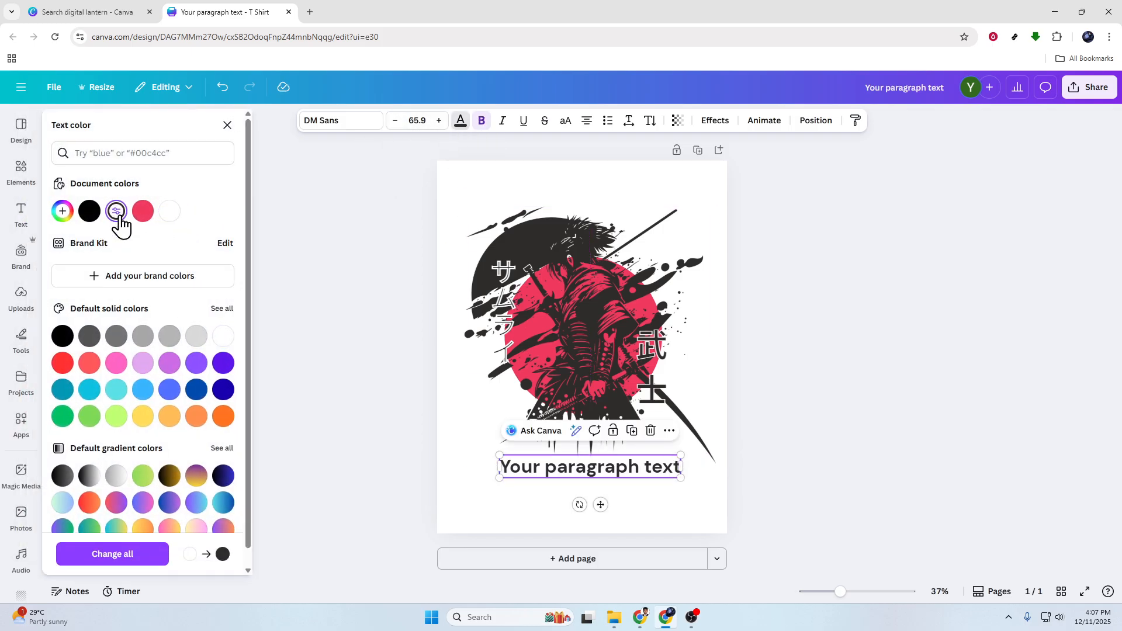
pyautogui.click(327, 315)
# Replace the placeholder text with "T SHIRT" and move it above the artwork, centred on the page.
pyautogui.doubleClick(641, 468)
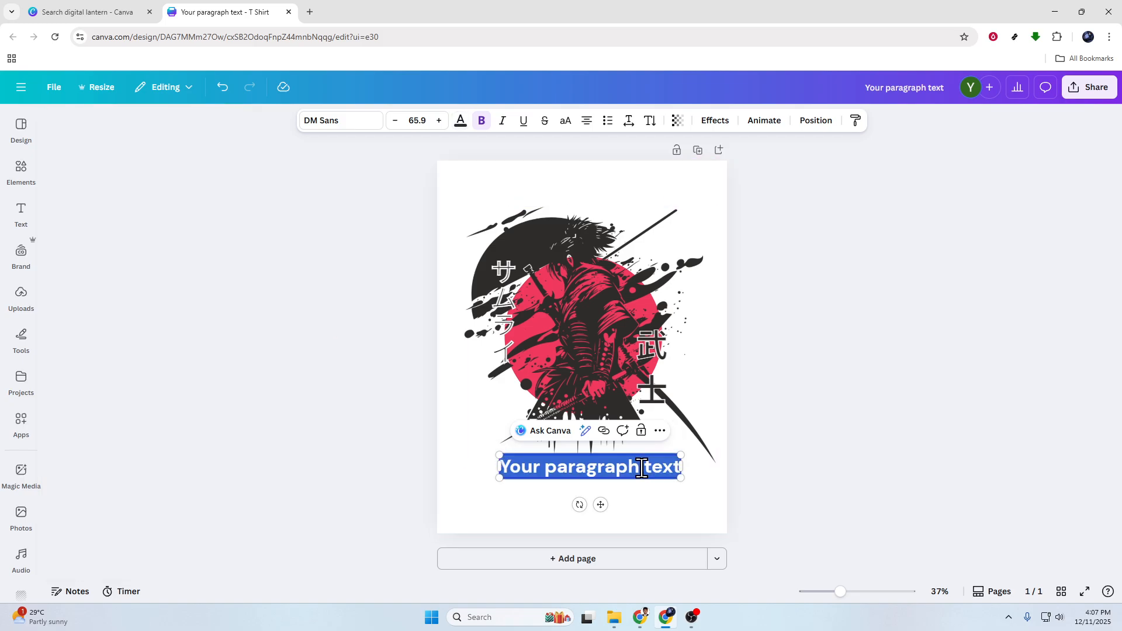
pyautogui.write('t')
pyautogui.press('BackSpace')
pyautogui.write('T SHIRT')
pyautogui.click(702, 473)
pyautogui.moveTo(607, 480); pyautogui.dragTo(599, 199)
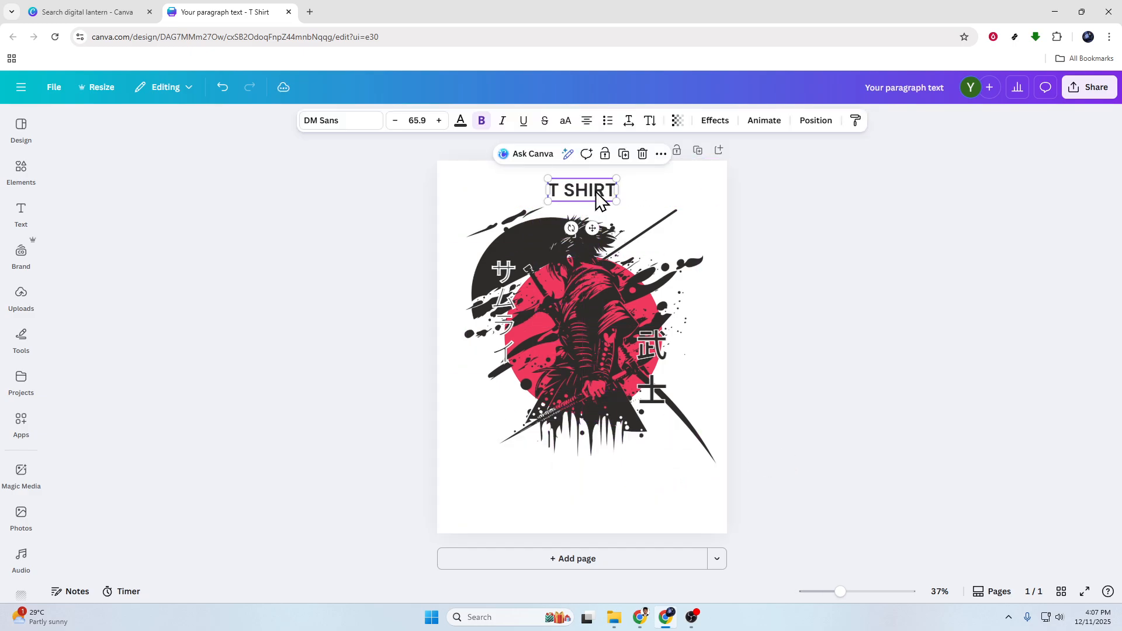
pyautogui.click(753, 233)
pyautogui.click(600, 196)
pyautogui.click(809, 279)
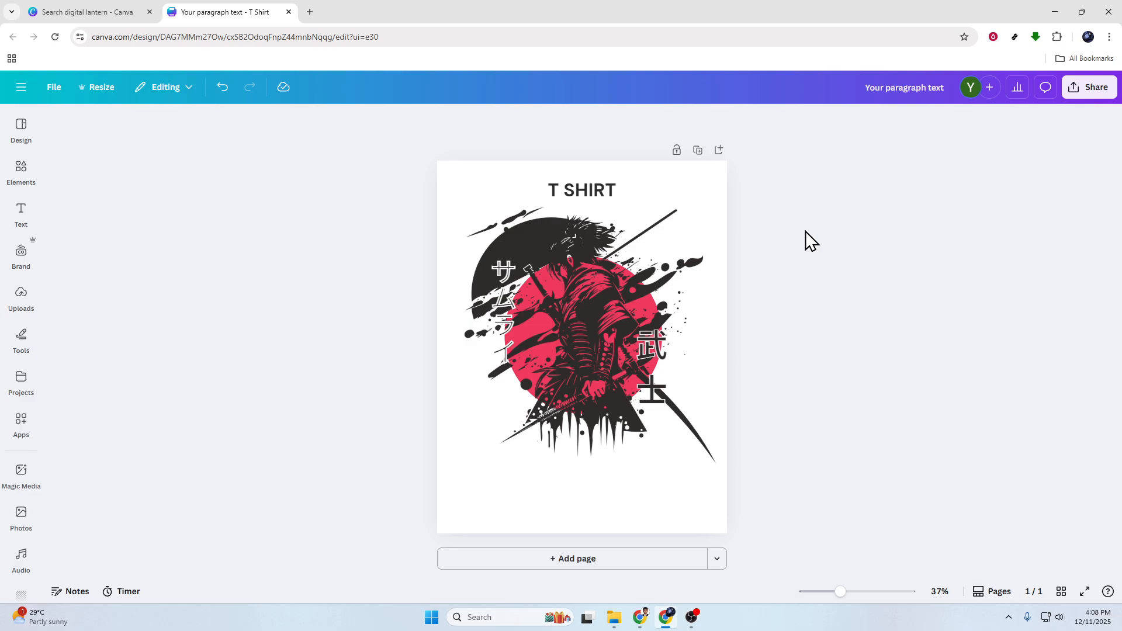
pyautogui.click(698, 179)
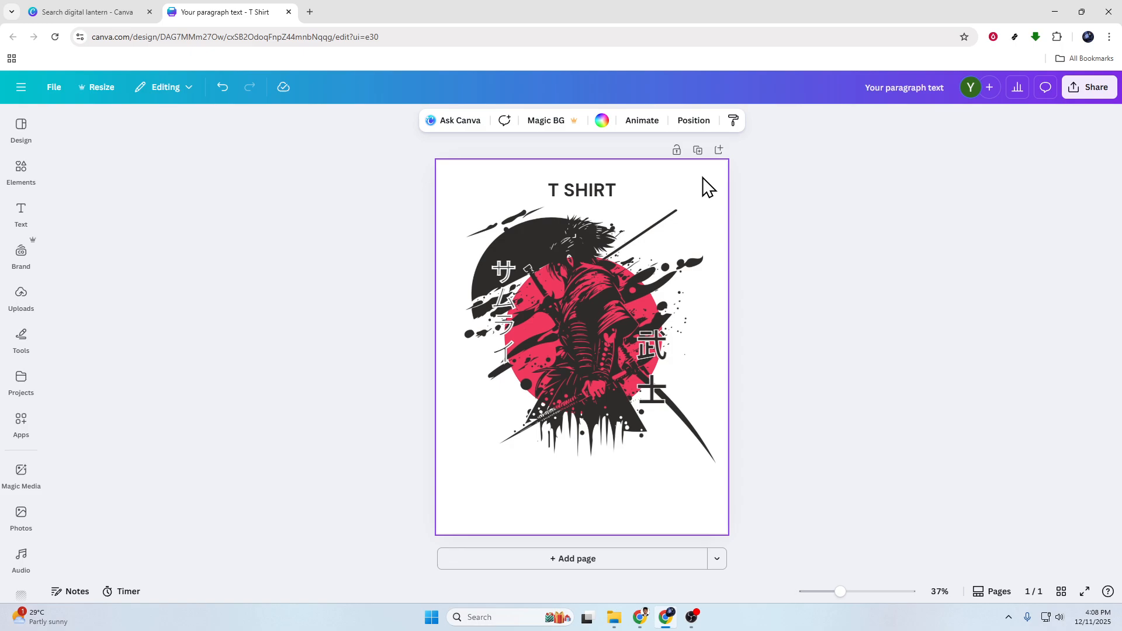
# Try the Brittany font on the "T SHIRT" heading and settle on Anton.
pyautogui.click(595, 192)
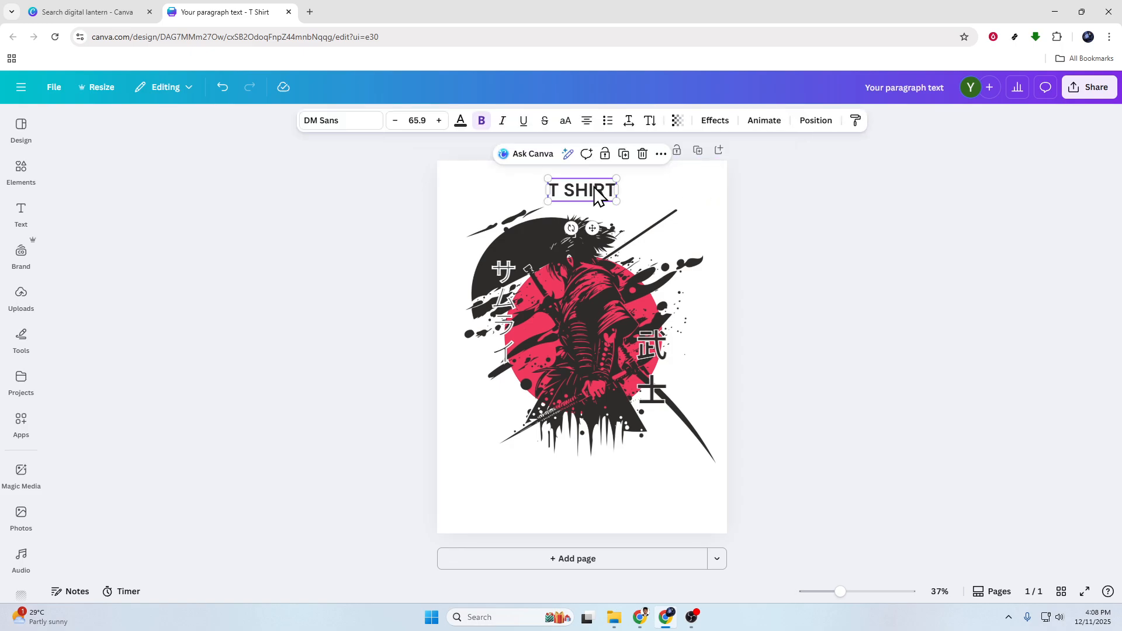
pyautogui.click(363, 128)
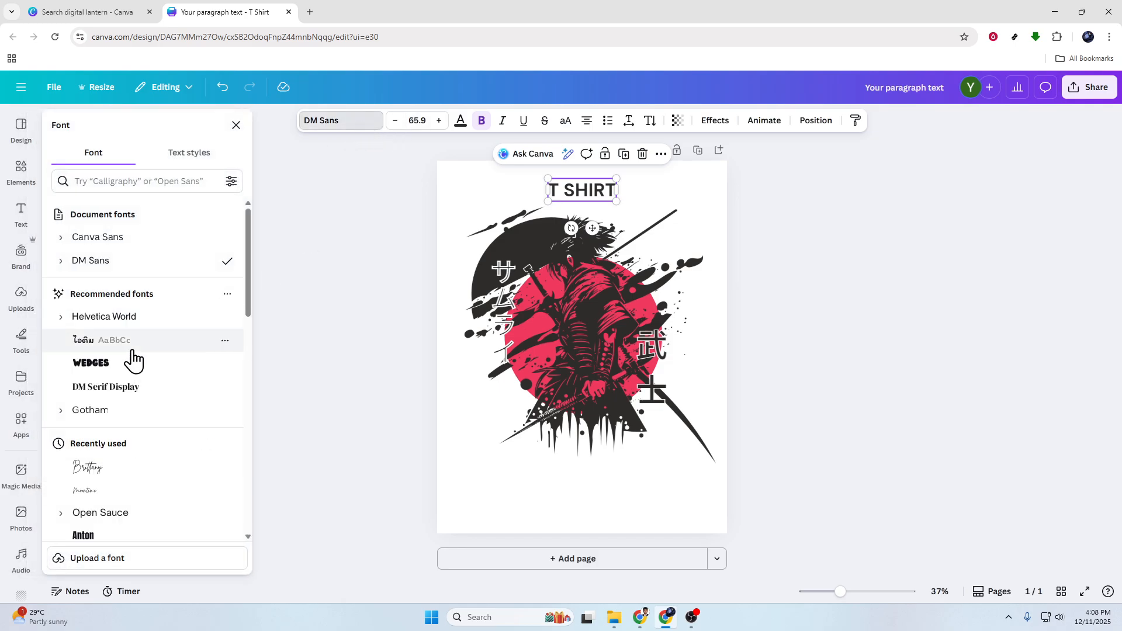
pyautogui.click(115, 471)
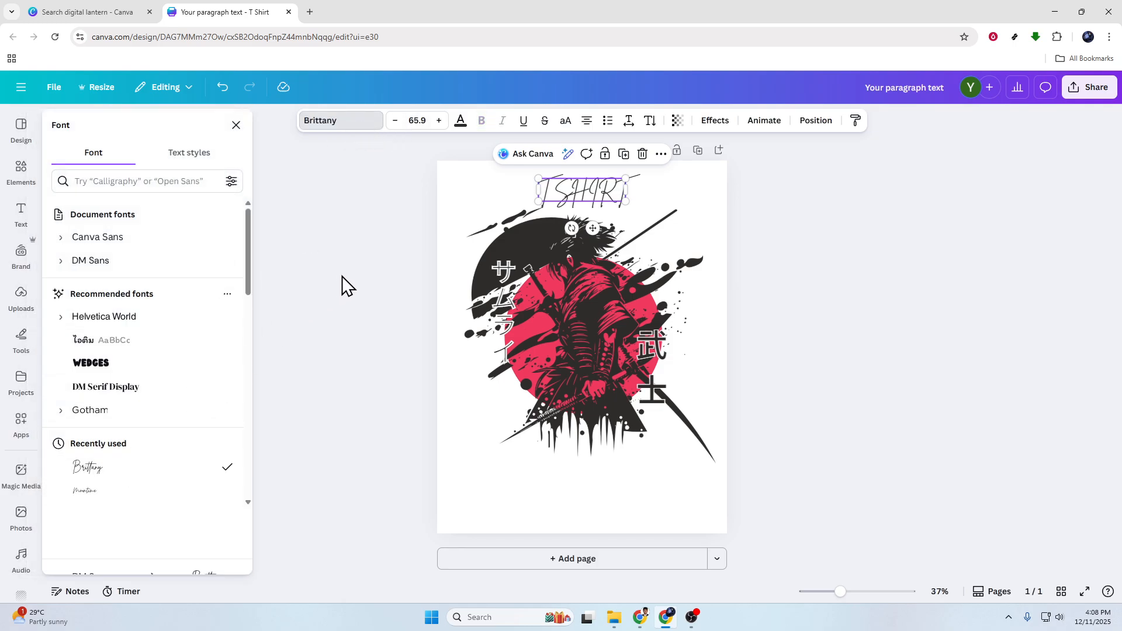
pyautogui.scroll(-3, 150, 479)
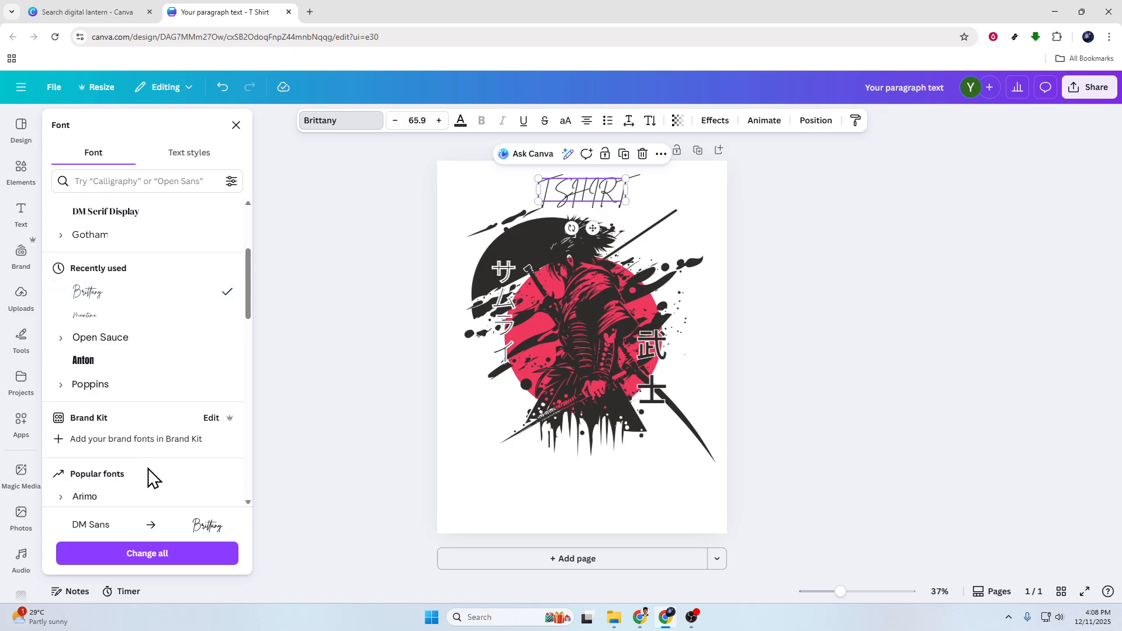
pyautogui.click(138, 364)
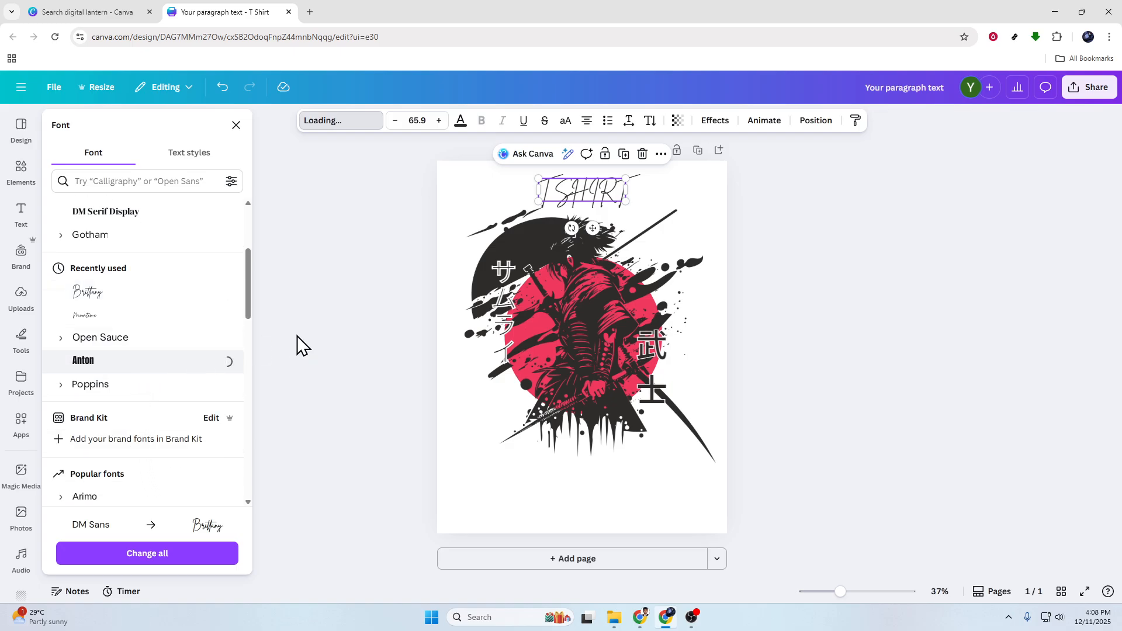
pyautogui.click(286, 300)
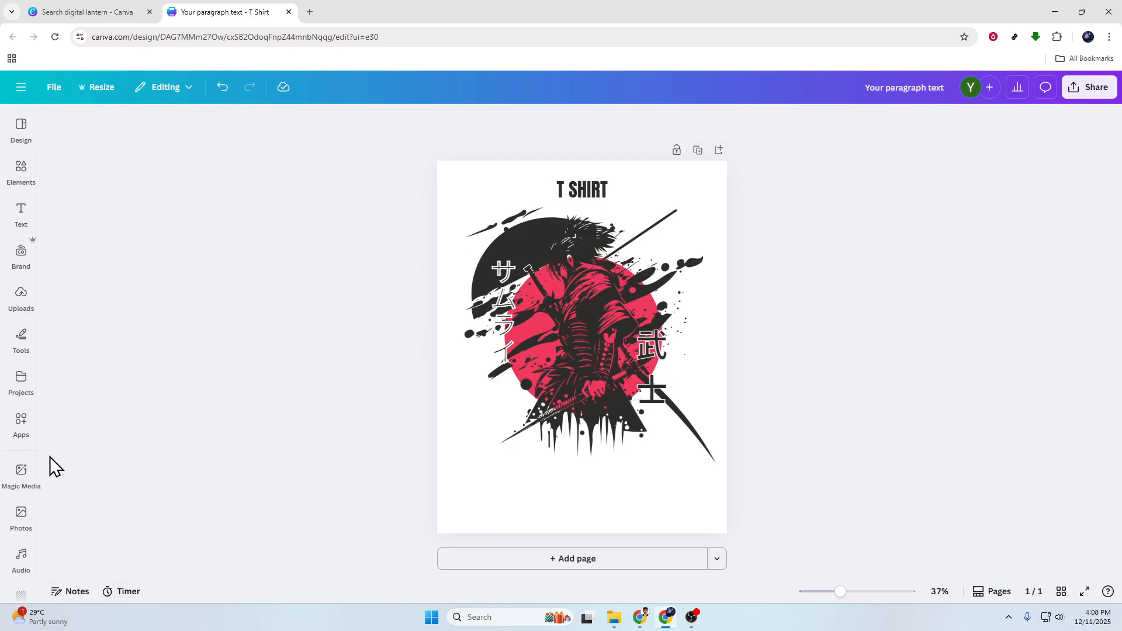
# Search the available apps for "MOCK UP".
pyautogui.click(23, 474)
pyautogui.scroll(-1, 28, 421)
pyautogui.click(25, 371)
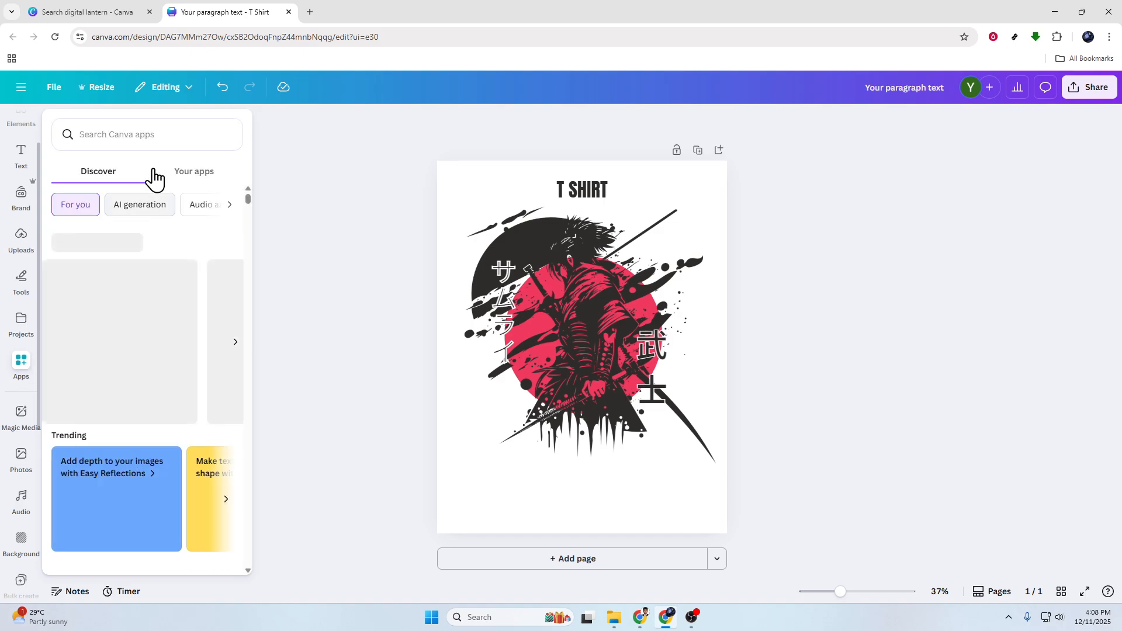
pyautogui.click(166, 134)
pyautogui.write('MOCK U')
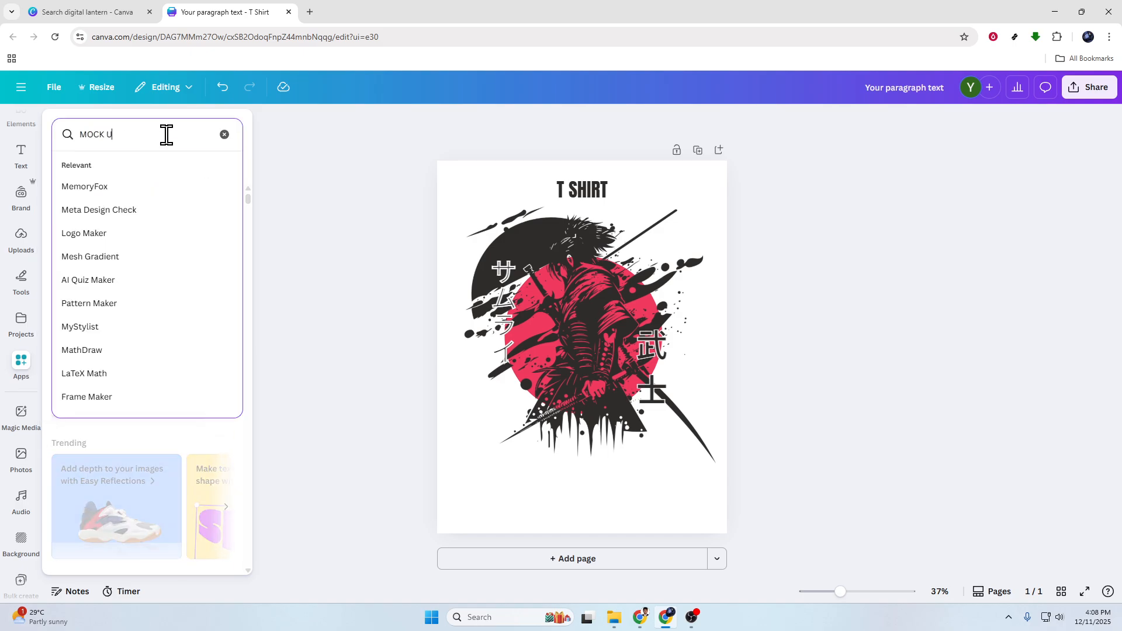
pyautogui.write('P')
pyautogui.press('Return')
pyautogui.click(352, 328)
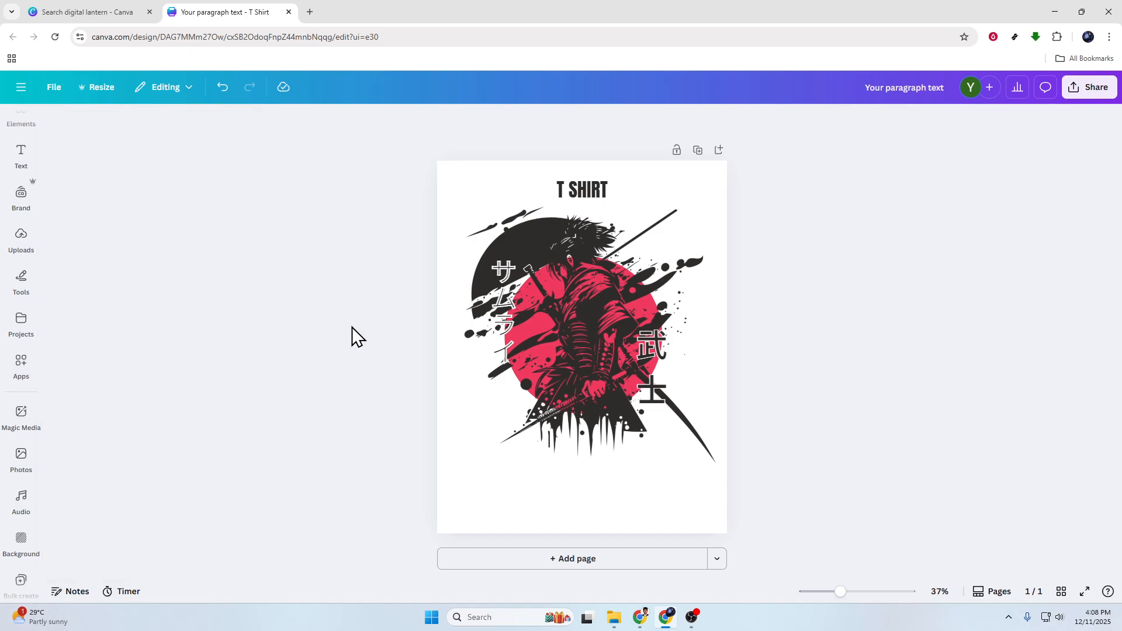
pyautogui.click(18, 367)
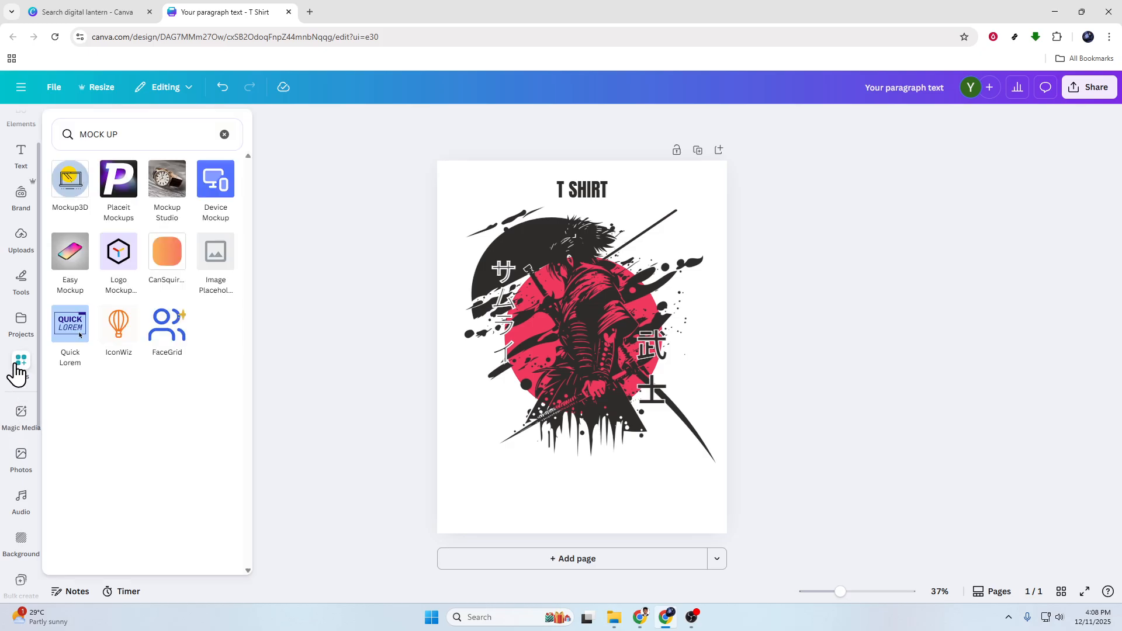
# Open the Mockup3D app and choose the Collared T-shirt model.
pyautogui.click(74, 186)
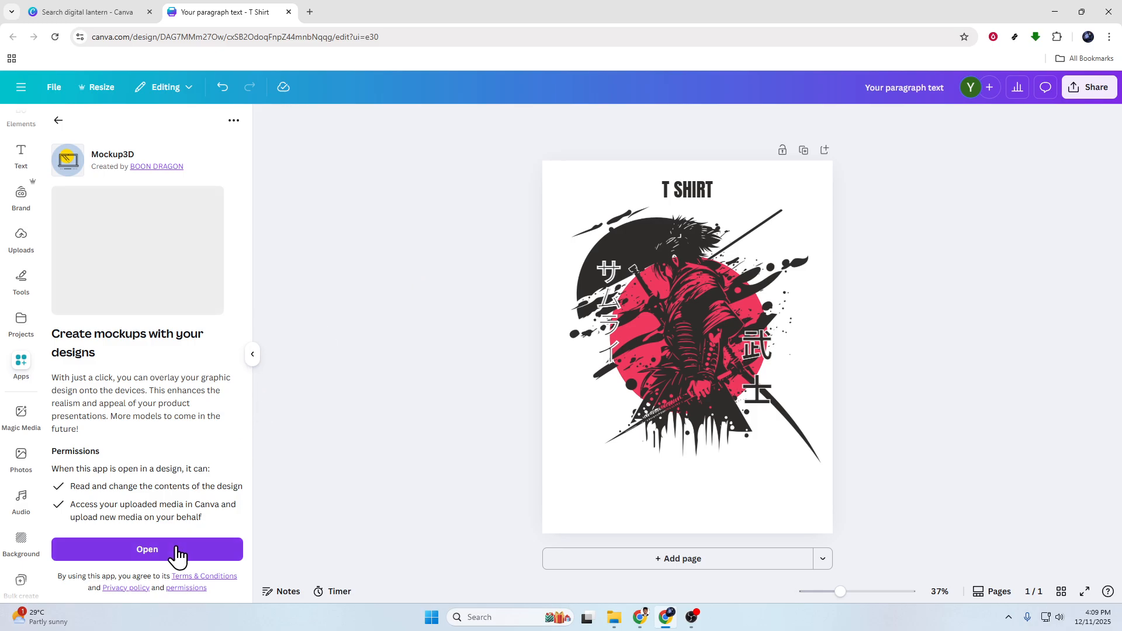
pyautogui.click(177, 549)
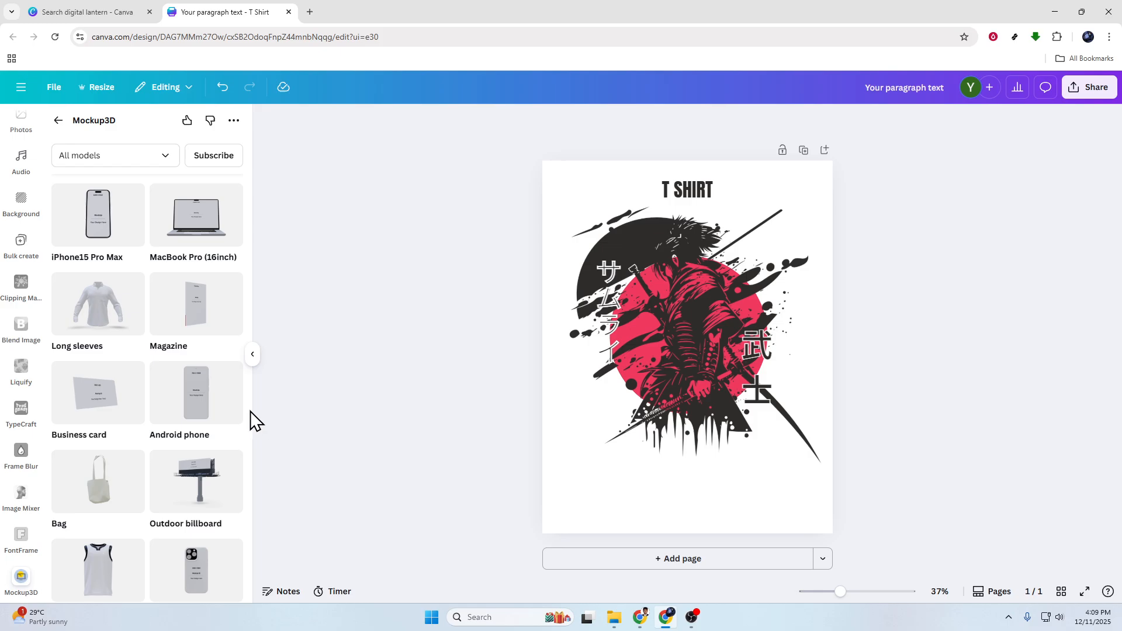
pyautogui.scroll(-4, 213, 430)
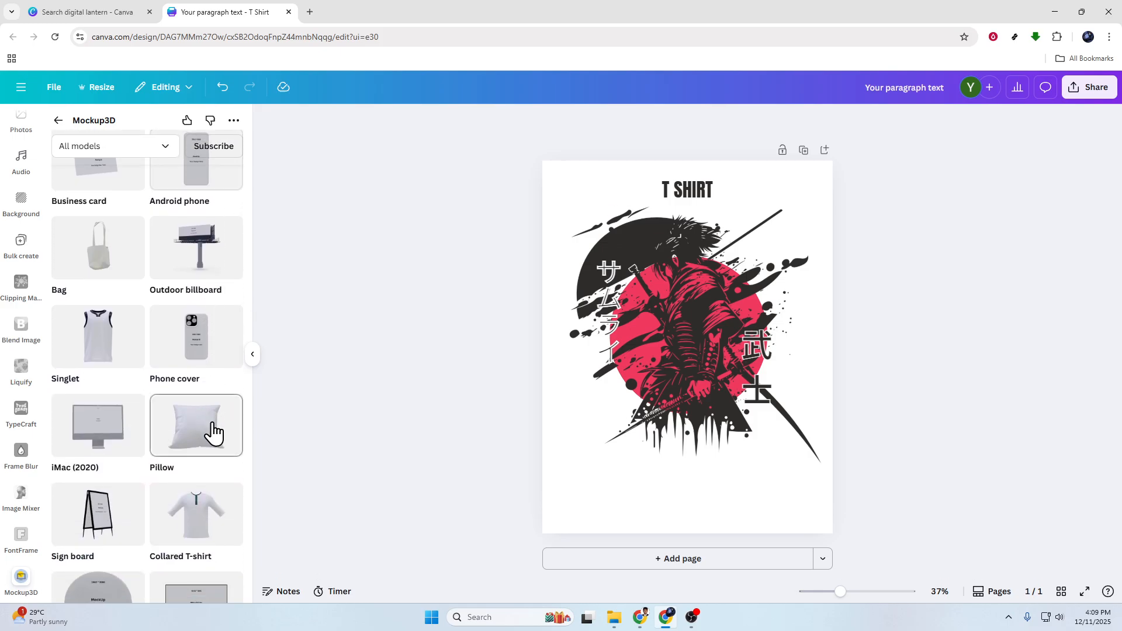
pyautogui.scroll(-3, 213, 431)
pyautogui.click(200, 348)
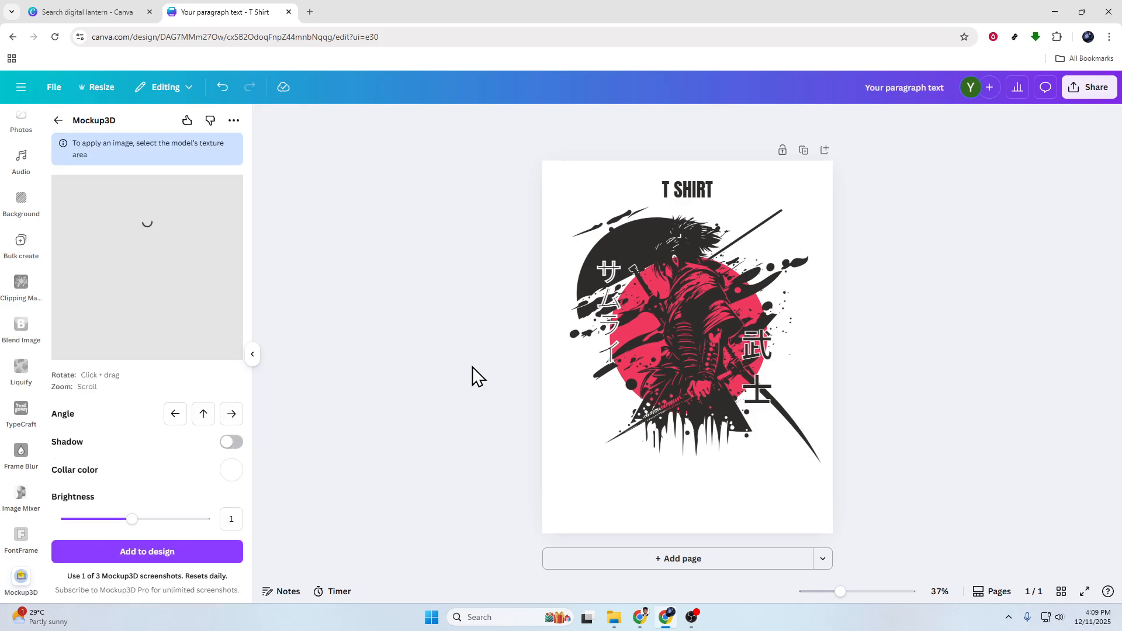
# Try to add the Mockup3D T-shirt render to the page and enlarge it centred over the artwork.
pyautogui.click(180, 553)
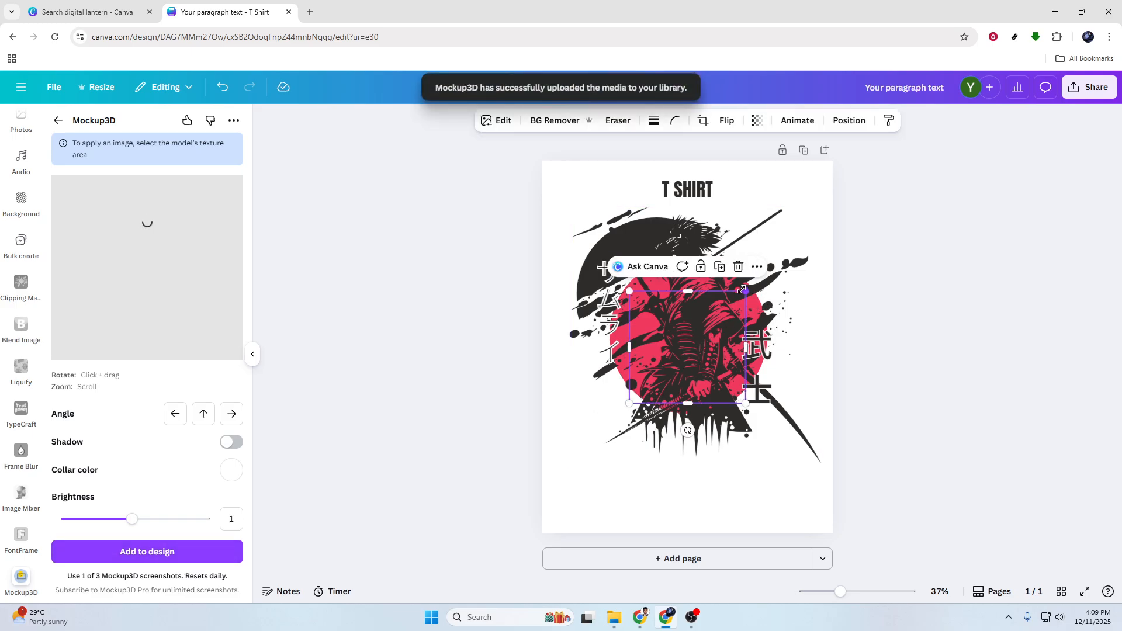
pyautogui.moveTo(742, 289); pyautogui.dragTo(935, 179)
pyautogui.moveTo(809, 313); pyautogui.dragTo(705, 377)
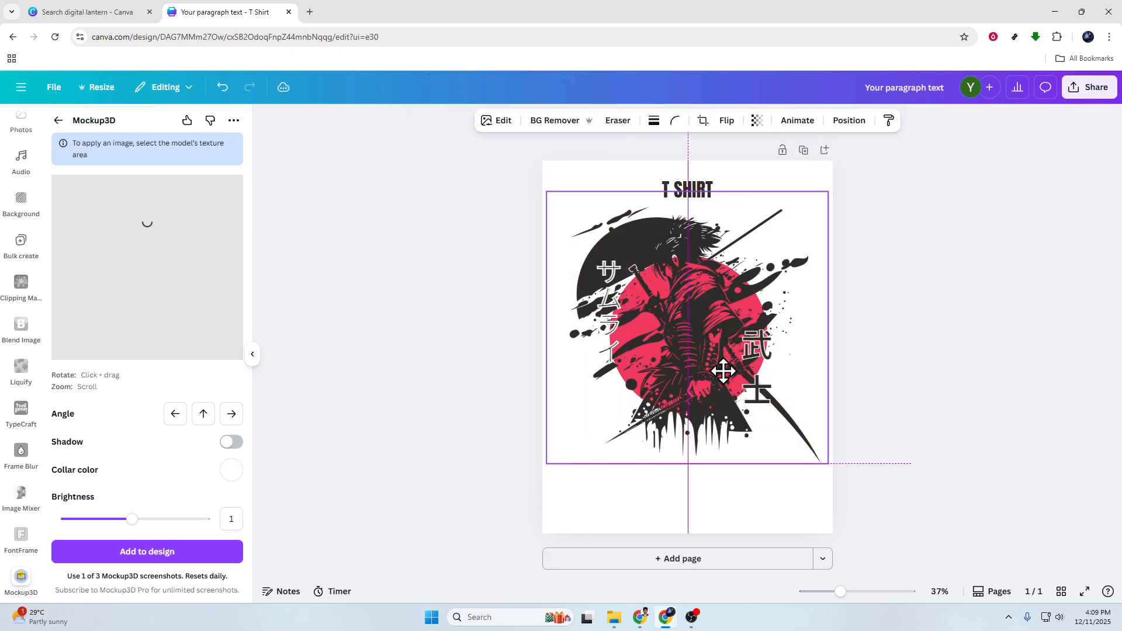
pyautogui.click(1005, 410)
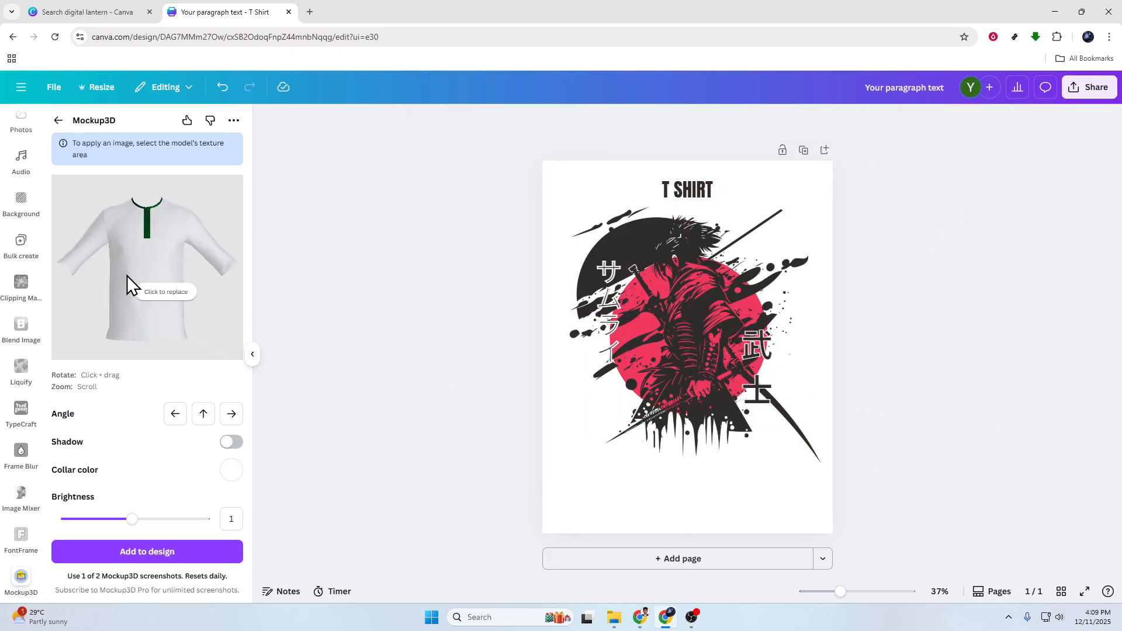
# Add the white T-shirt mockup with the green collar to the page and enlarge it over the samurai artwork.
pyautogui.click(170, 554)
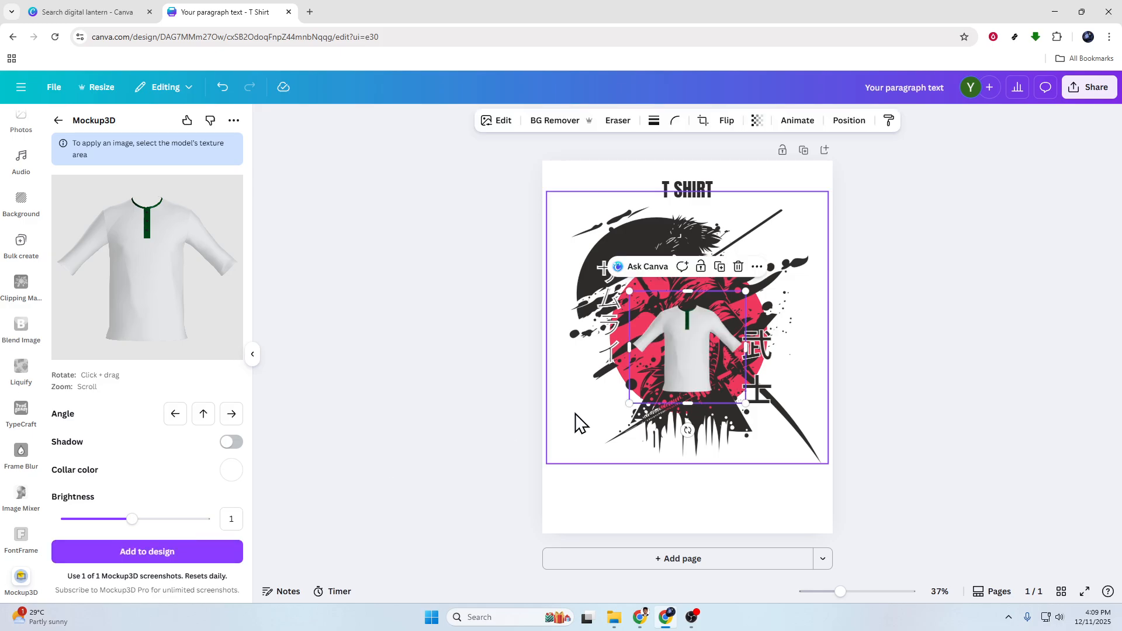
pyautogui.moveTo(747, 291); pyautogui.dragTo(1010, 138)
pyautogui.moveTo(817, 250); pyautogui.dragTo(721, 346)
# Add a second page to the design and paste a copy of the T-shirt mockup onto it.
pyautogui.click(687, 559)
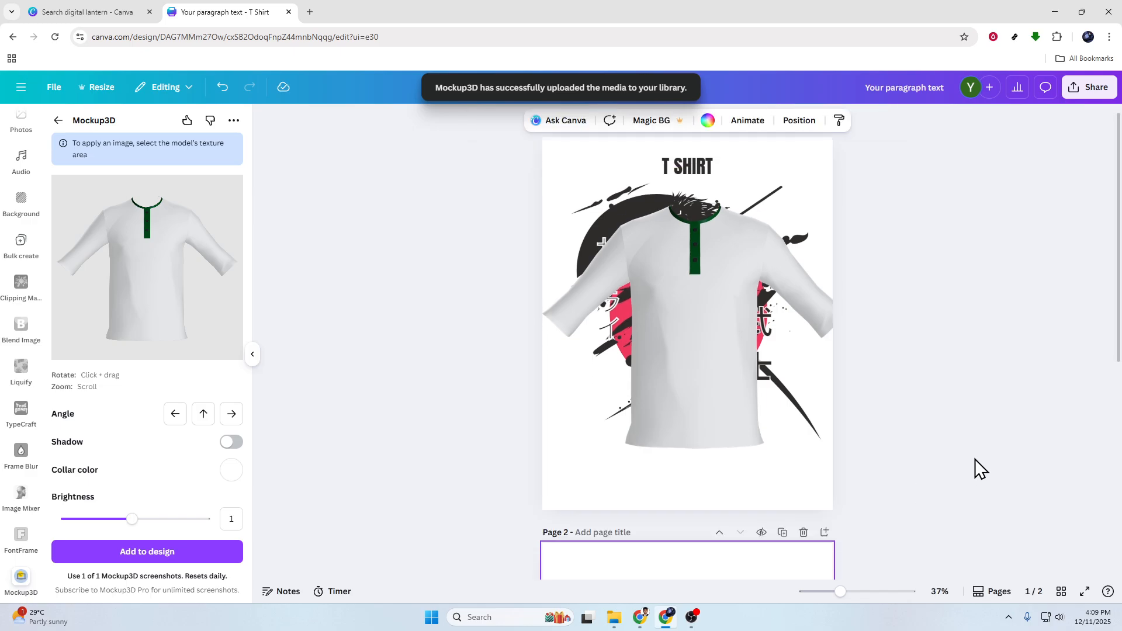
pyautogui.scroll(6, 743, 351)
pyautogui.click(721, 377)
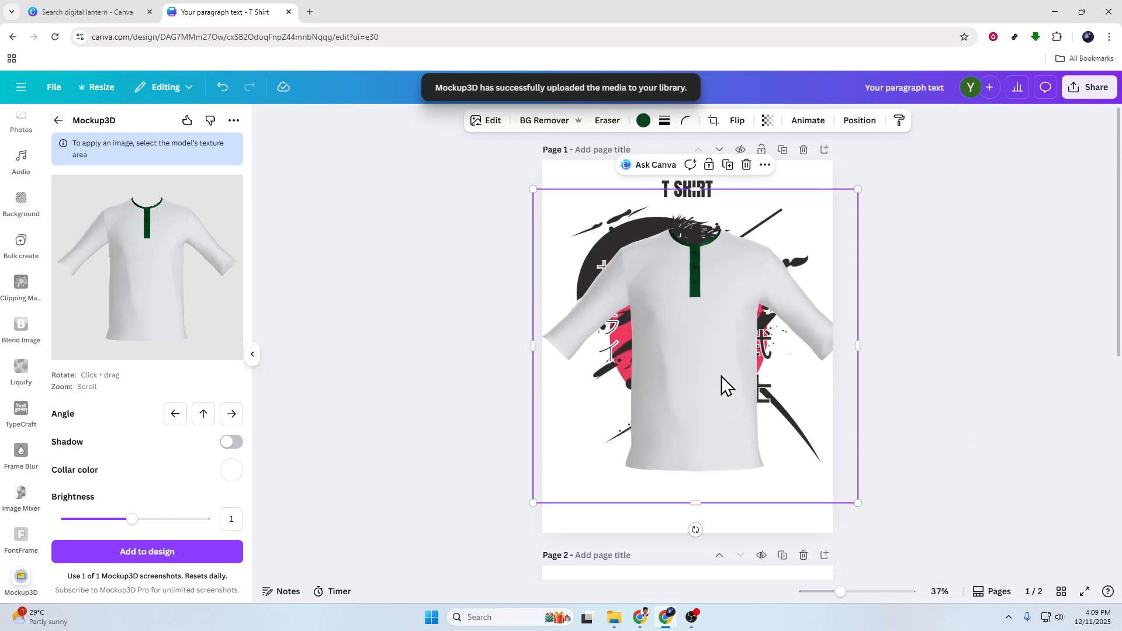
pyautogui.scroll(-6, 695, 405)
pyautogui.click(701, 408)
pyautogui.hotkey('ctrl', 'v')
# Shrink the T-shirt mockup on page 2 to fit the page width and centre it on the page.
pyautogui.moveTo(716, 372); pyautogui.dragTo(715, 353)
pyautogui.moveTo(856, 173); pyautogui.dragTo(830, 196)
pyautogui.moveTo(650, 391); pyautogui.dragTo(659, 361)
# Delete the T-shirt mockup covering the samurai artwork on page 1.
pyautogui.scroll(5, 859, 403)
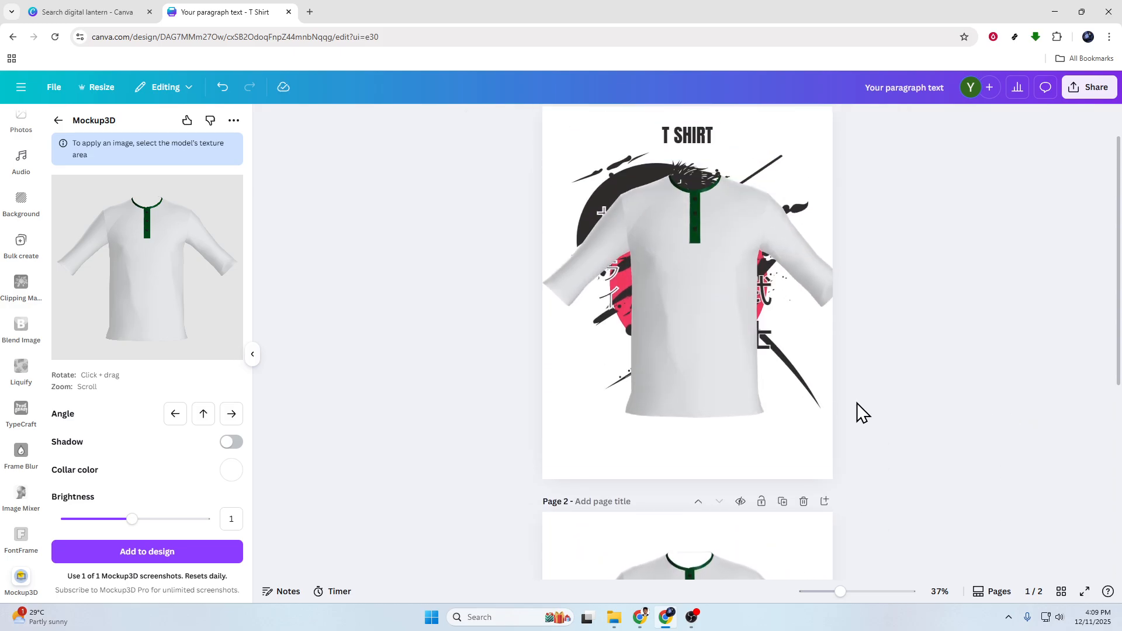
pyautogui.click(728, 346)
pyautogui.press('Delete')
pyautogui.scroll(1, 981, 386)
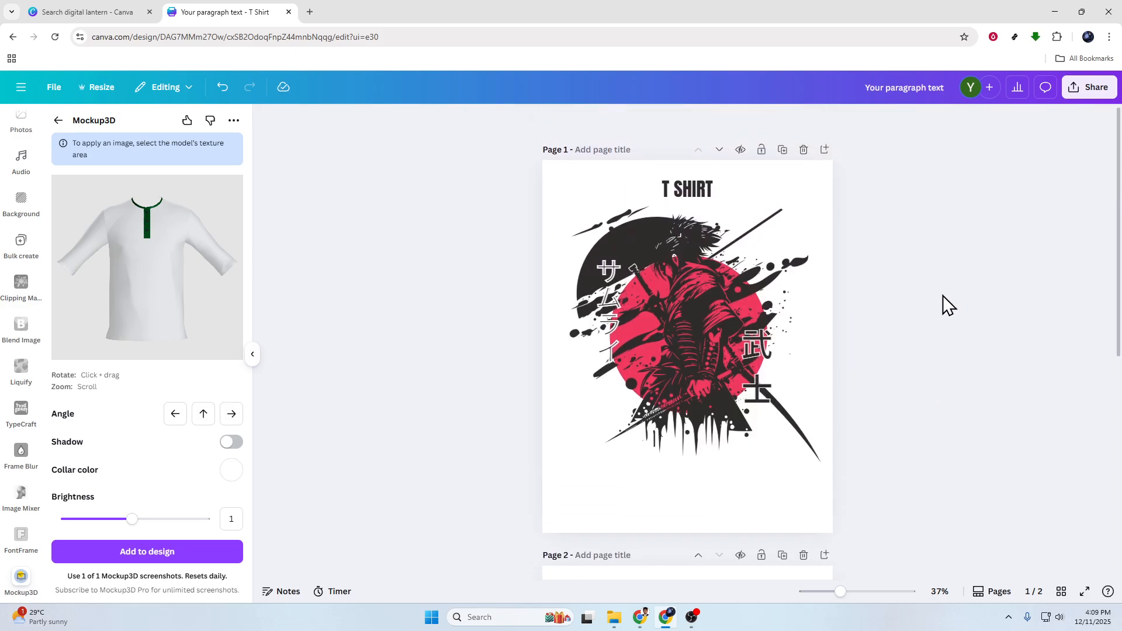
# Set up a download of the design as PNG with a transparent background.
pyautogui.click(1087, 96)
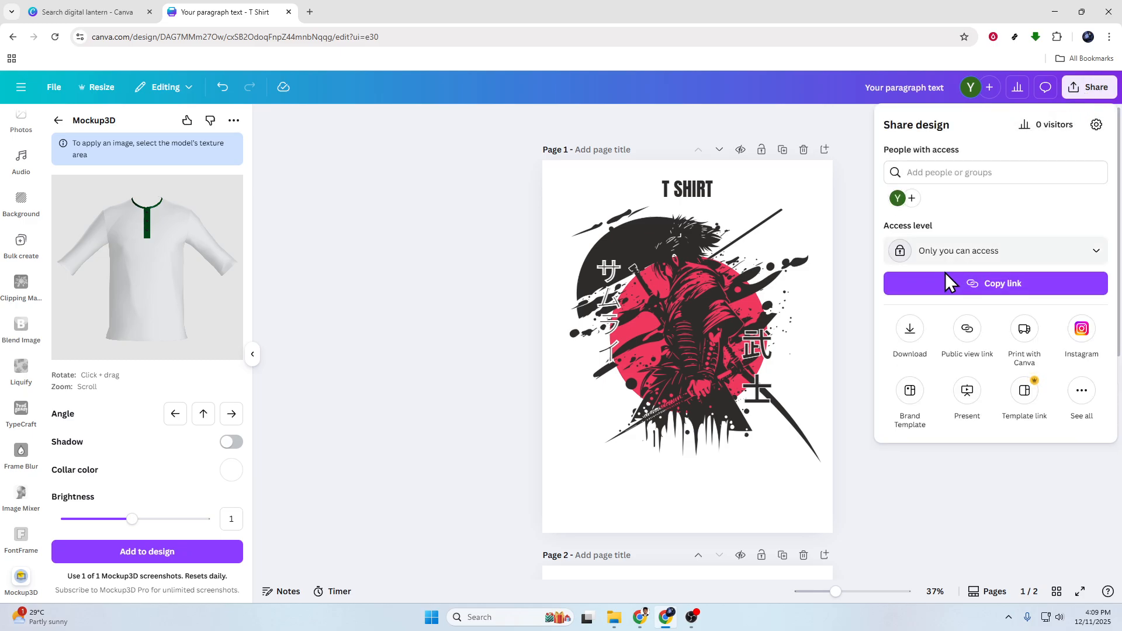
pyautogui.click(910, 329)
pyautogui.click(1008, 159)
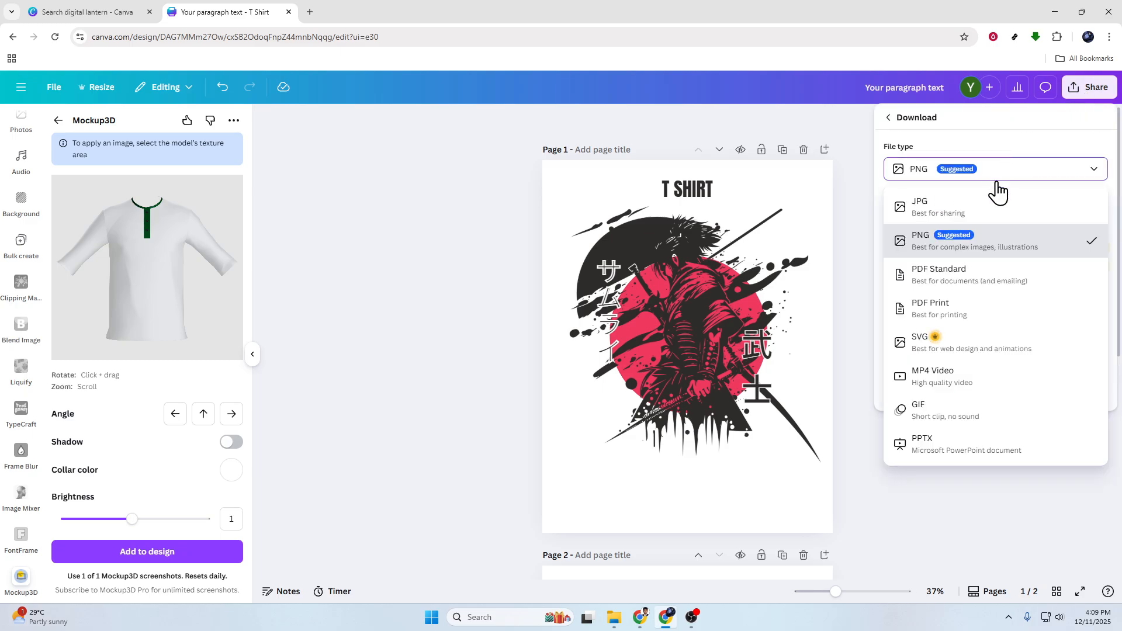
pyautogui.click(1004, 250)
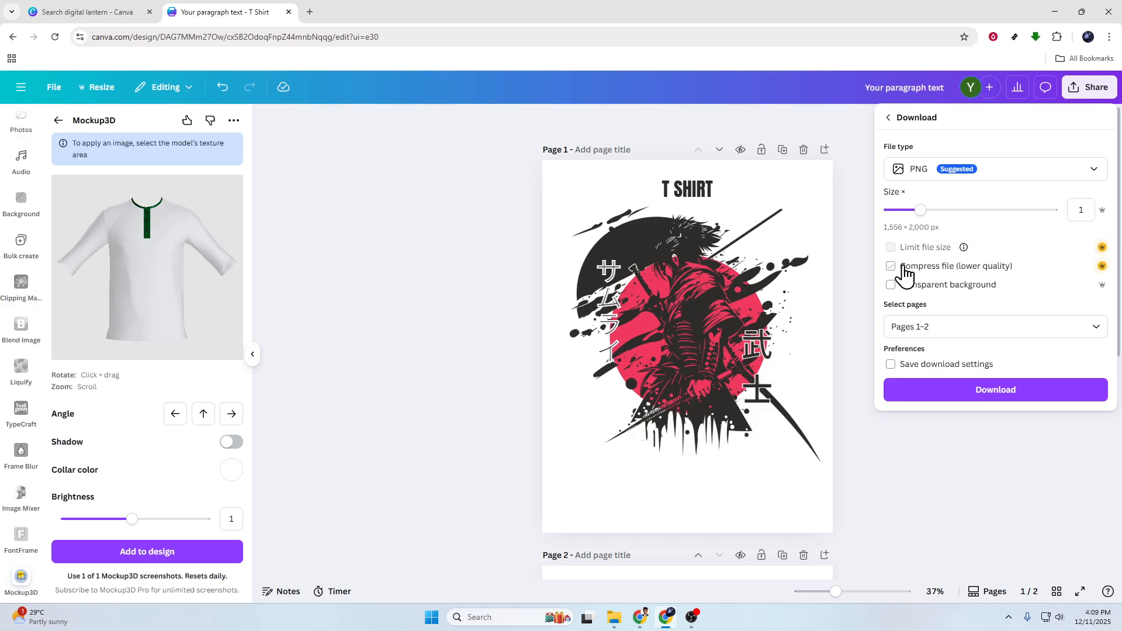
pyautogui.click(892, 287)
# Keep pages 1–2 selected for the export, download the design, and collapse the Mockup3D side area.
pyautogui.click(968, 320)
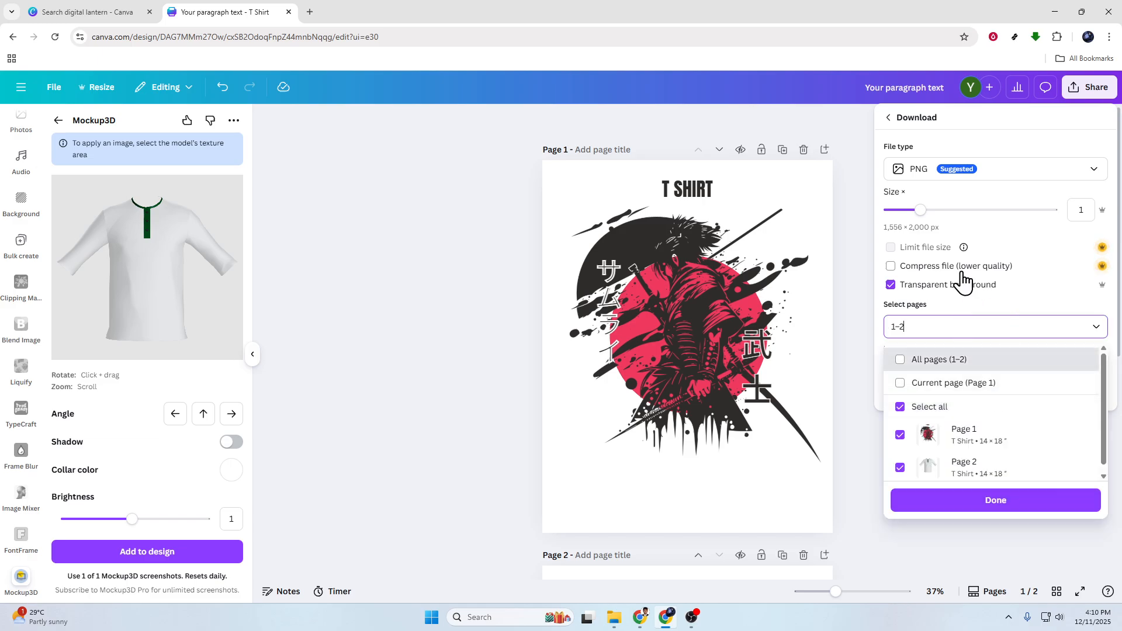
pyautogui.click(1012, 509)
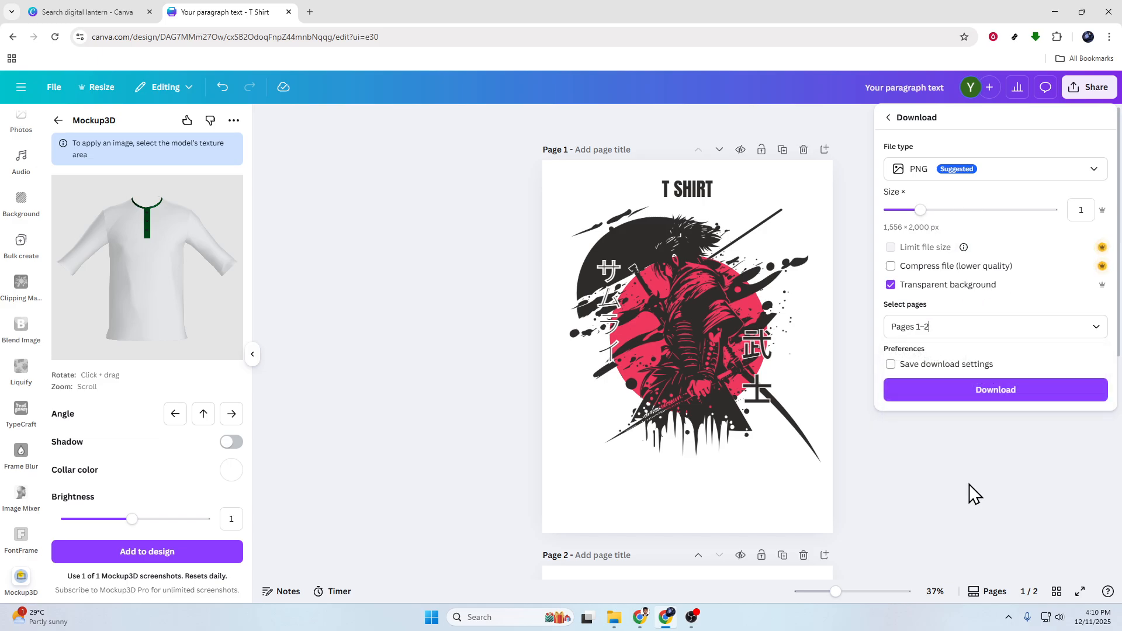
pyautogui.click(1027, 394)
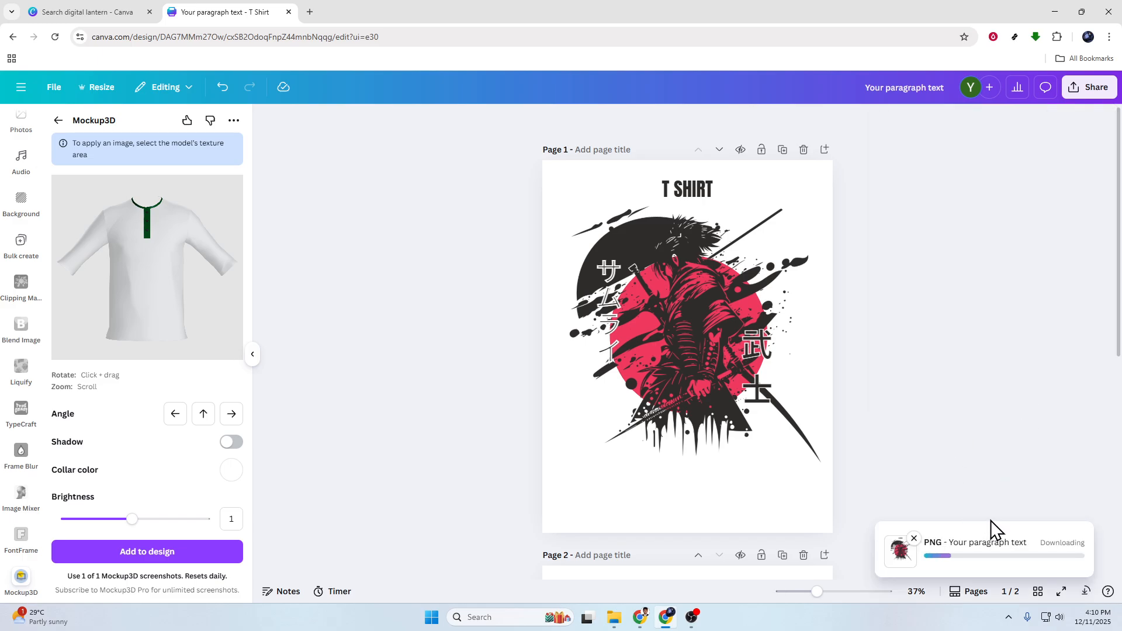
pyautogui.click(253, 353)
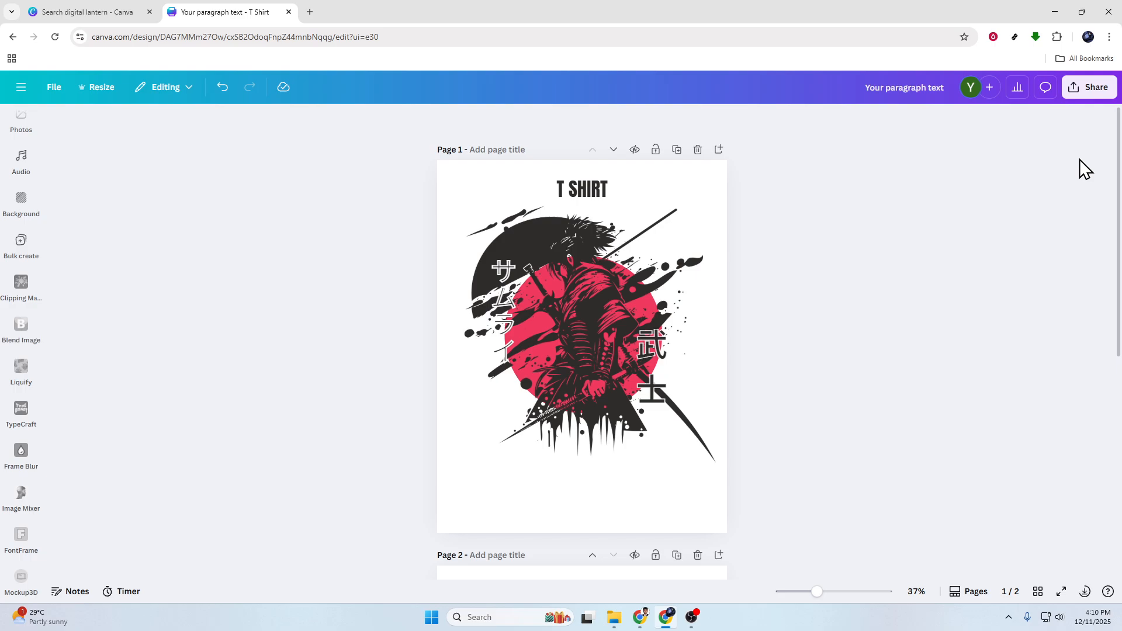